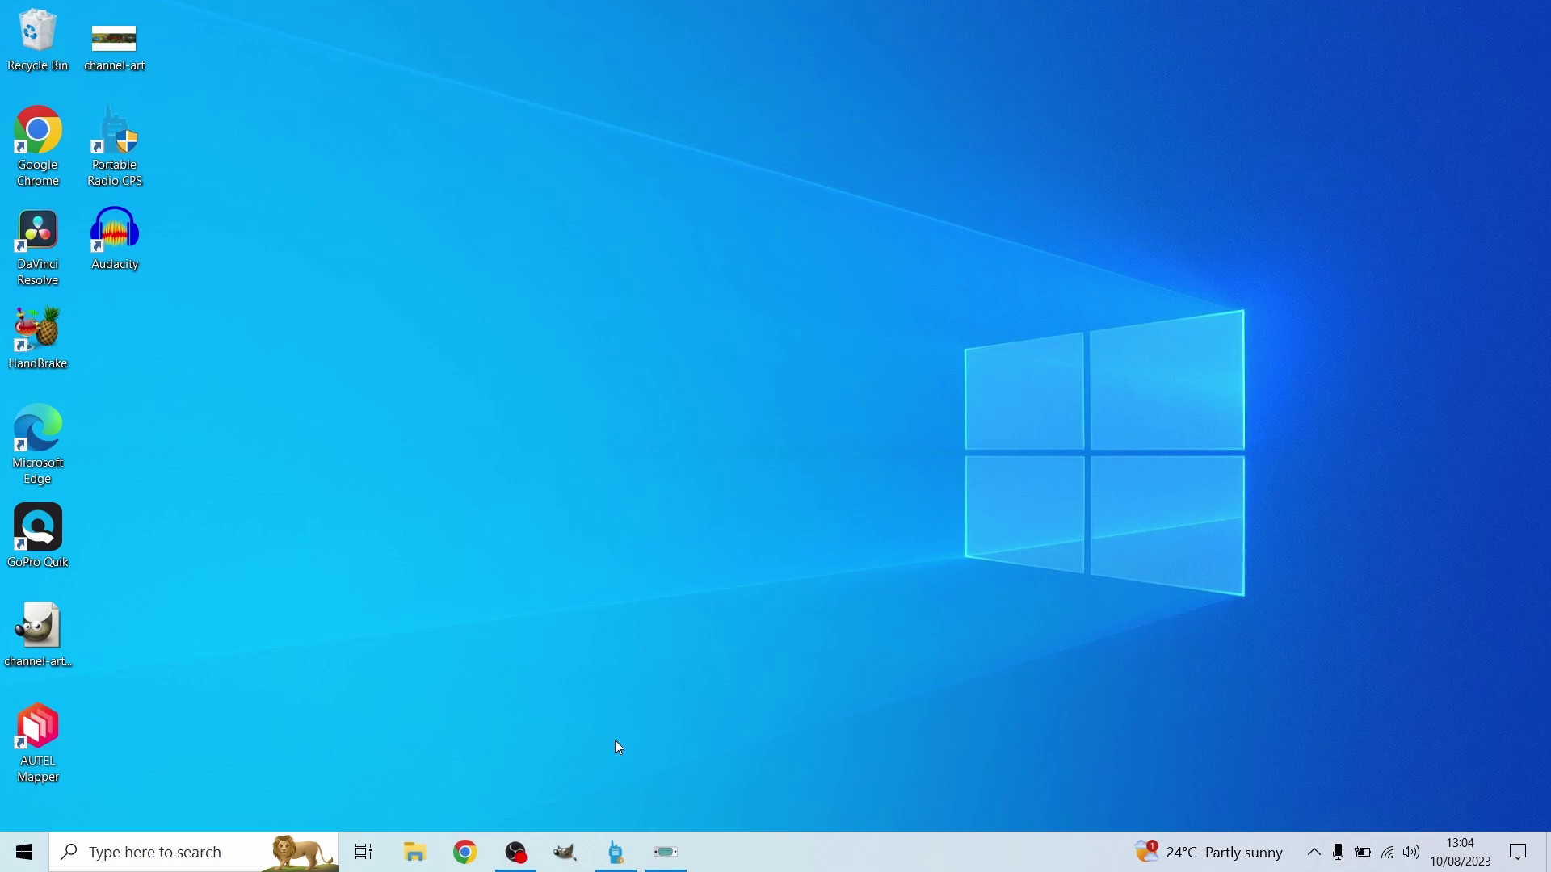
# Switch to CHIRP and start a download from the radio using port USB-SERIAL CH340 (COM5).
pyautogui.click(669, 847)
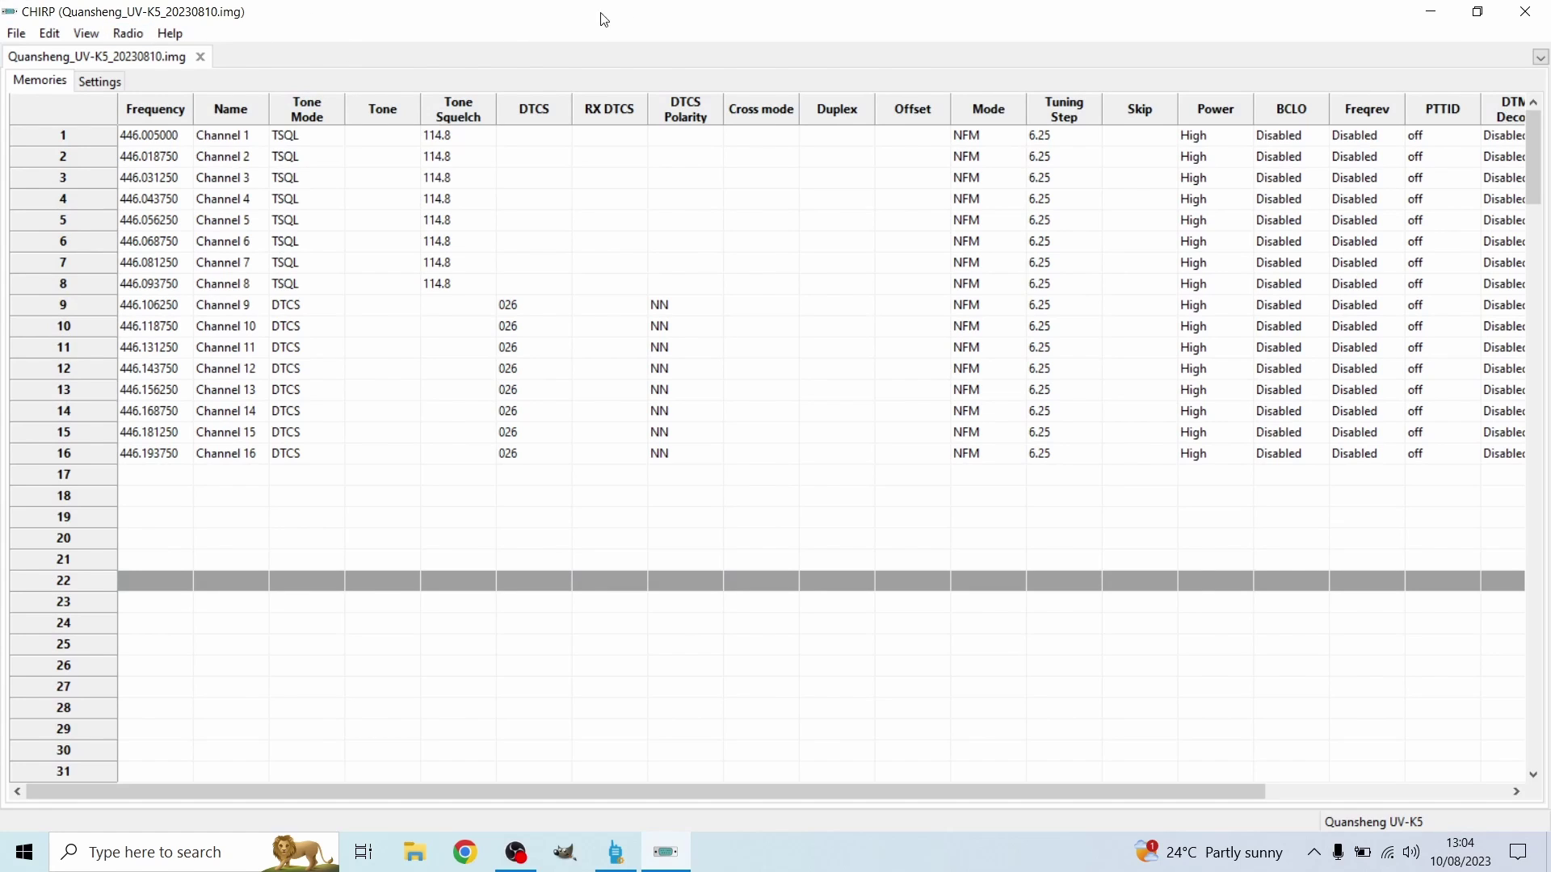
pyautogui.click(141, 37)
pyautogui.click(168, 55)
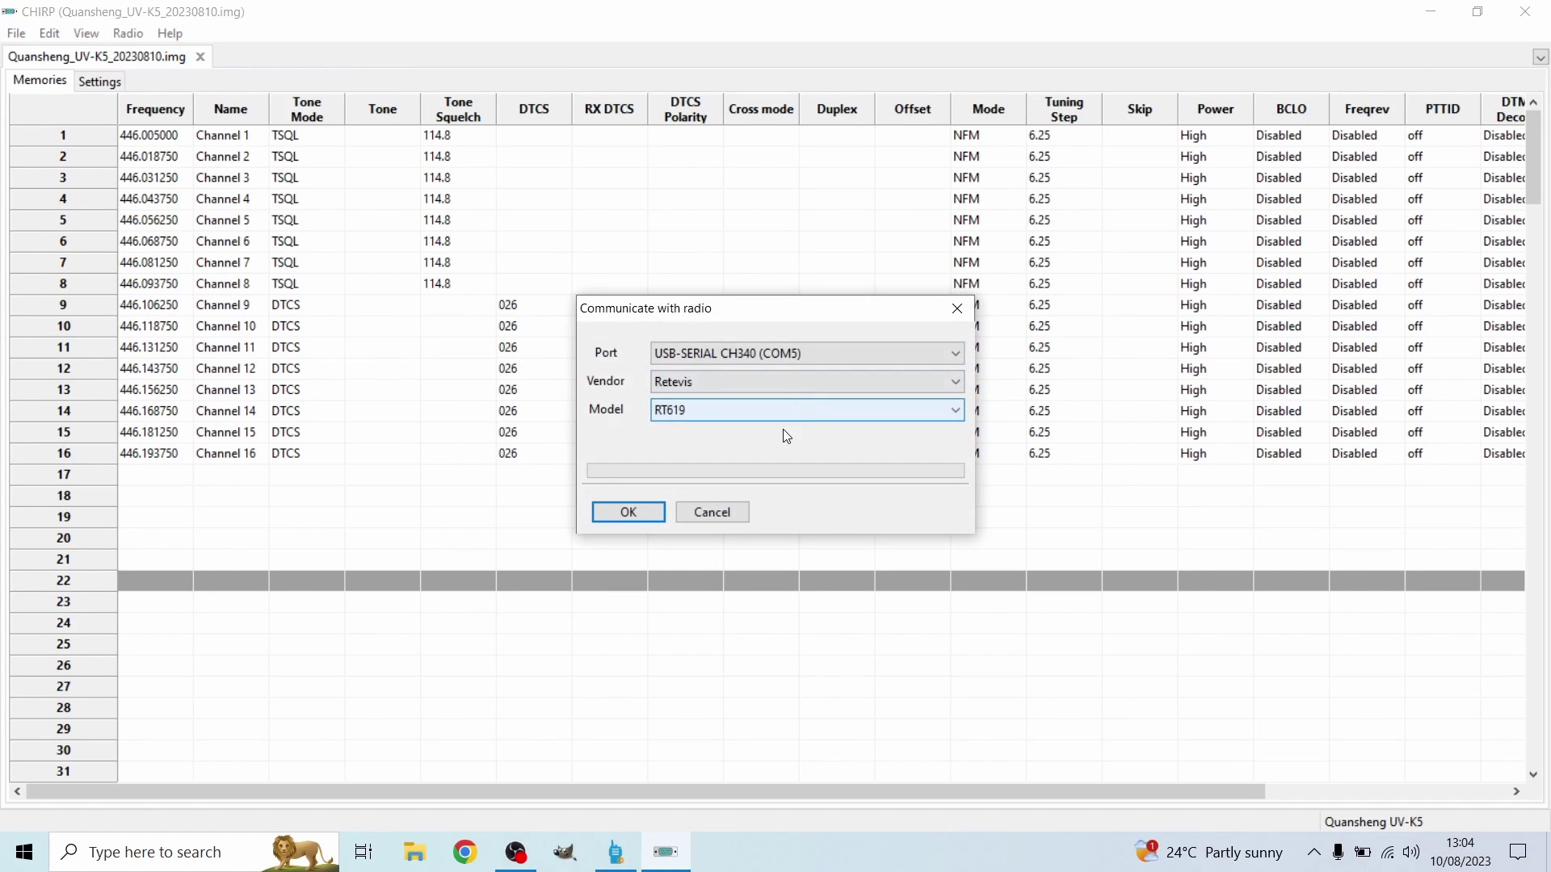
pyautogui.click(774, 350)
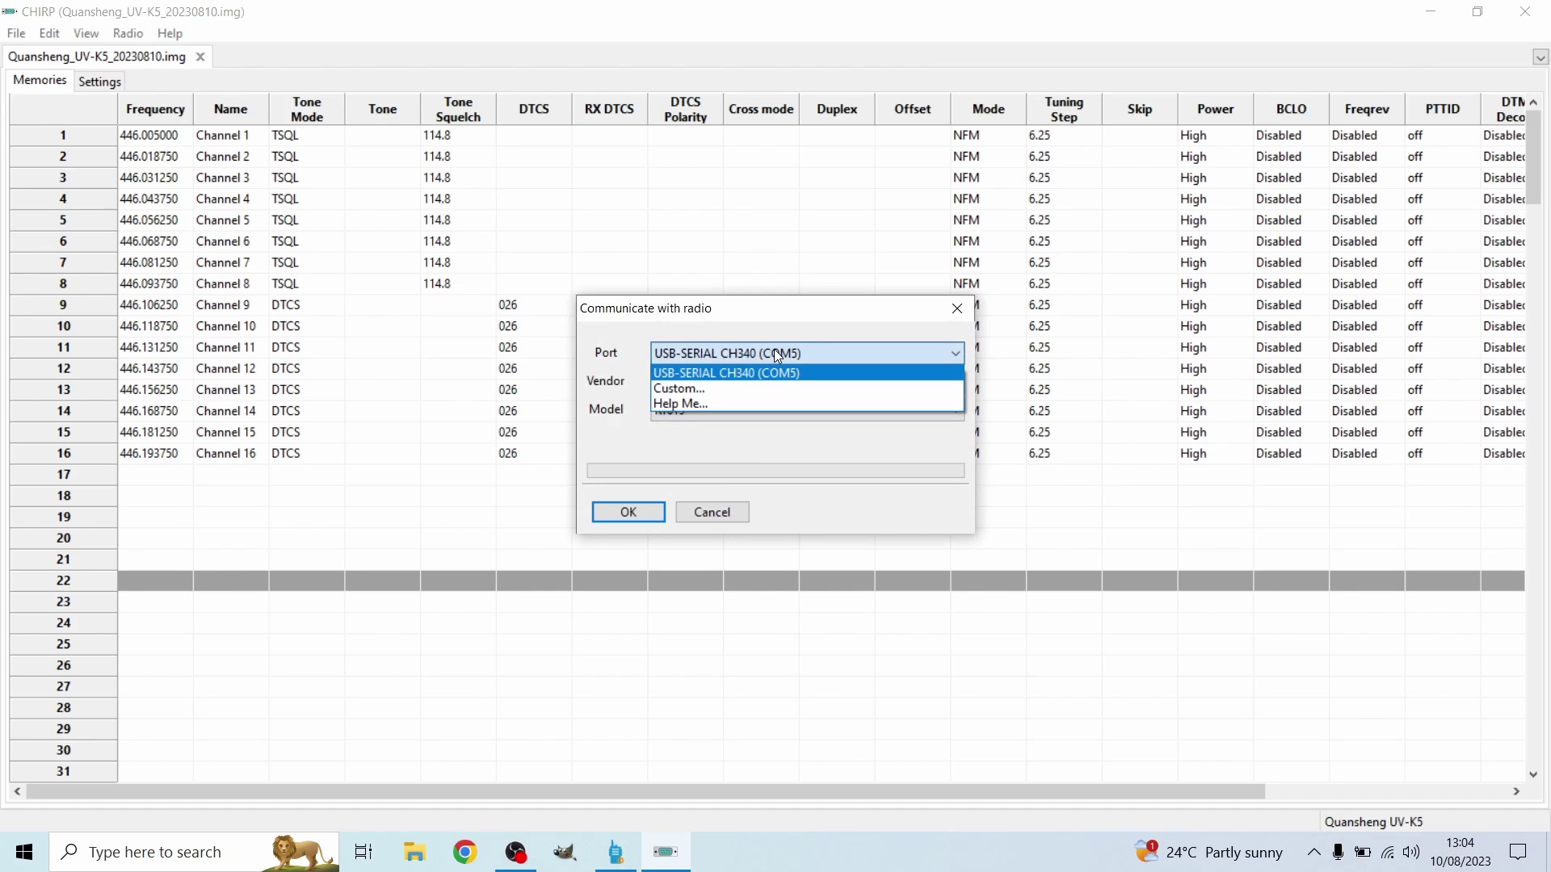
pyautogui.click(774, 376)
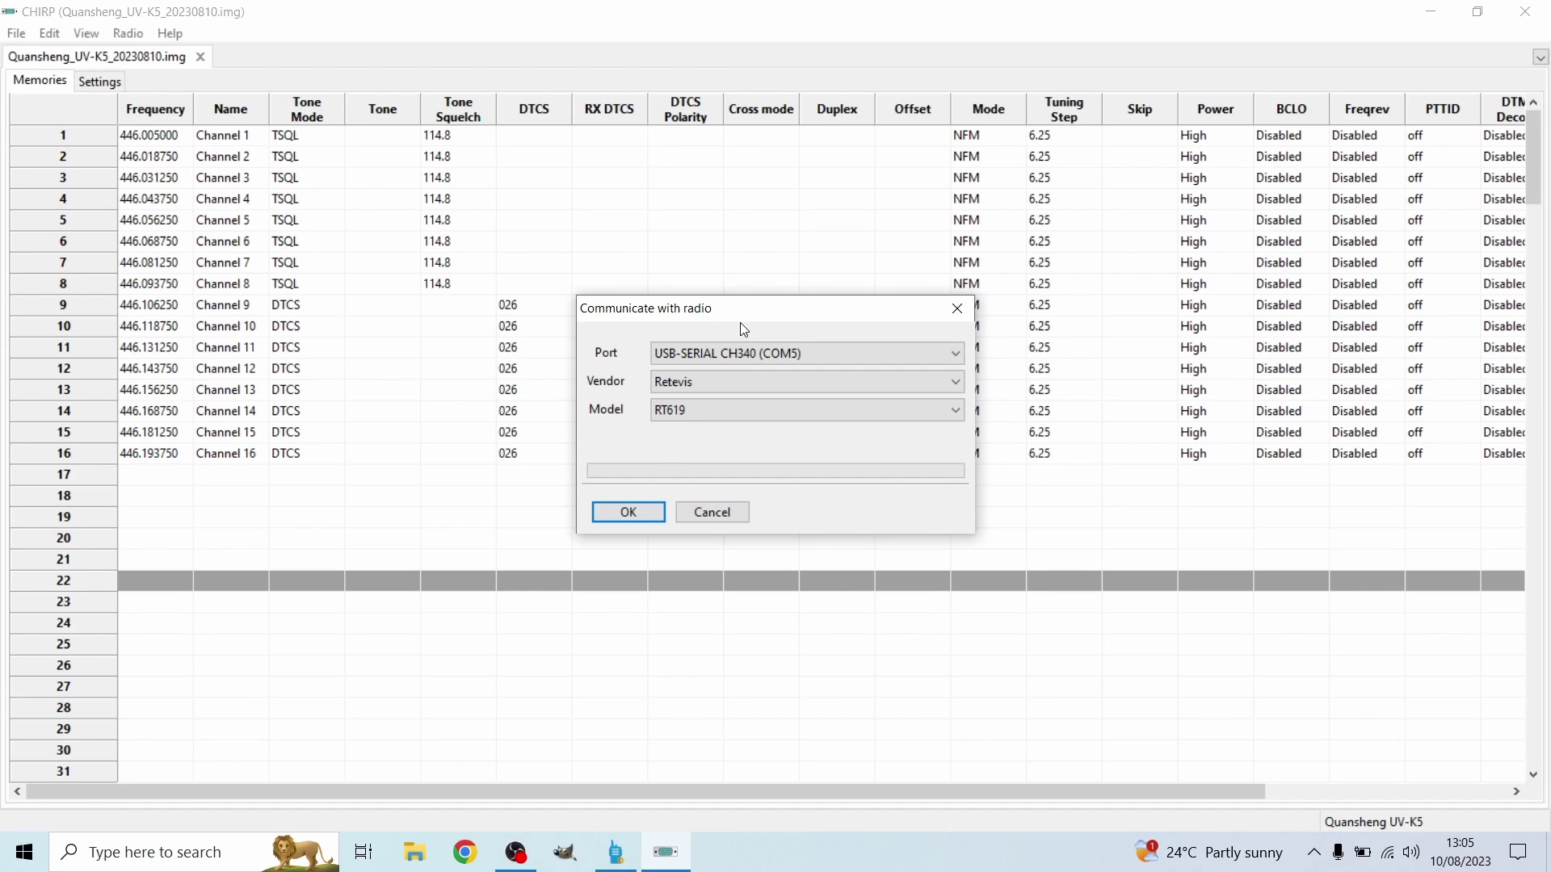
pyautogui.click(819, 353)
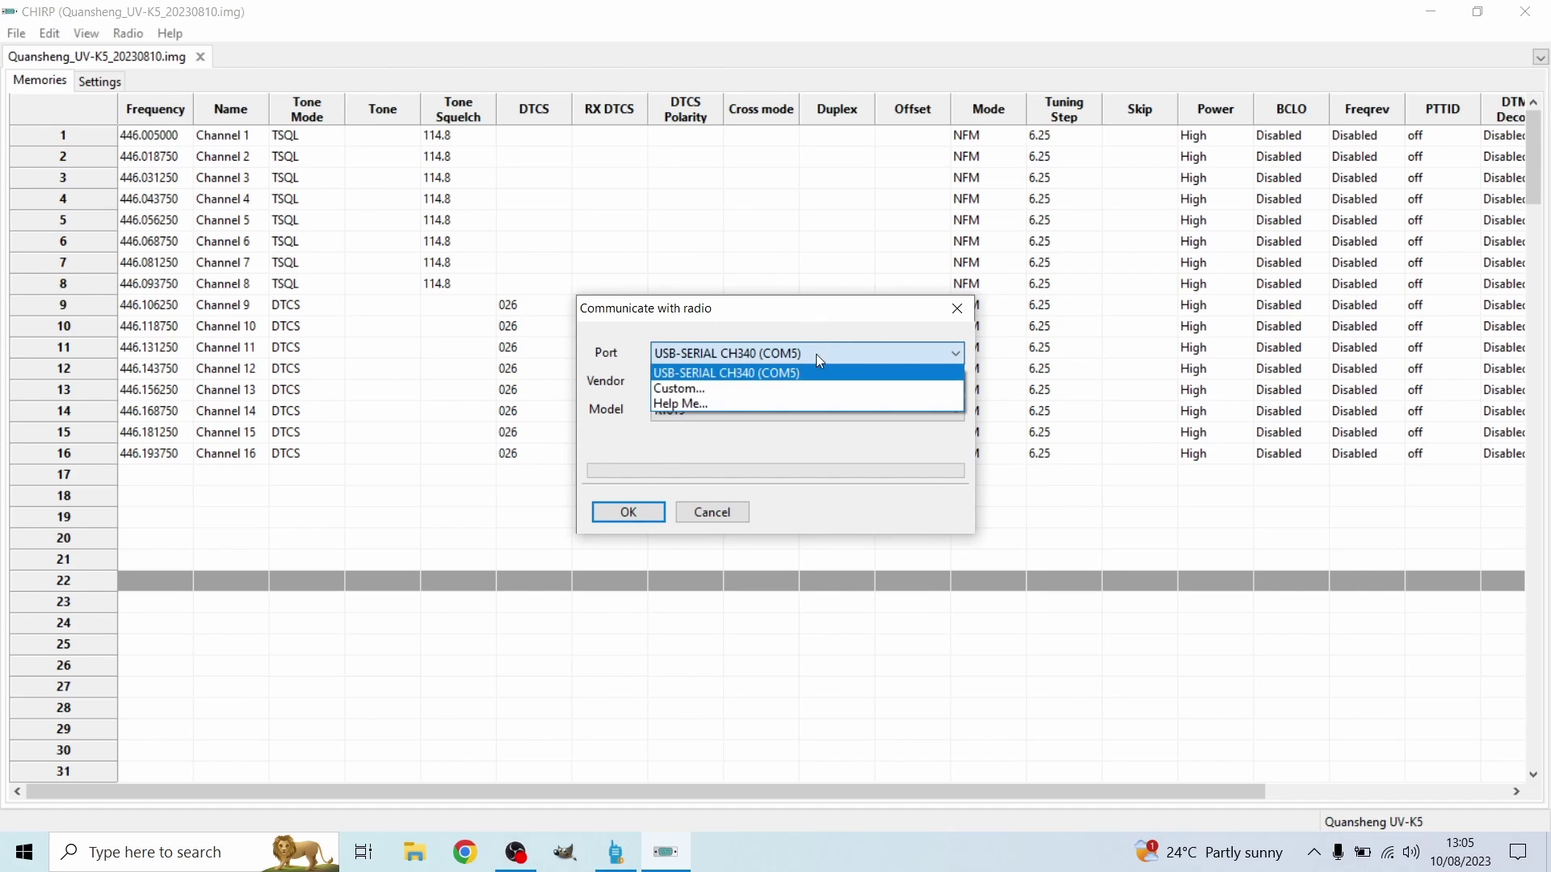
pyautogui.click(770, 373)
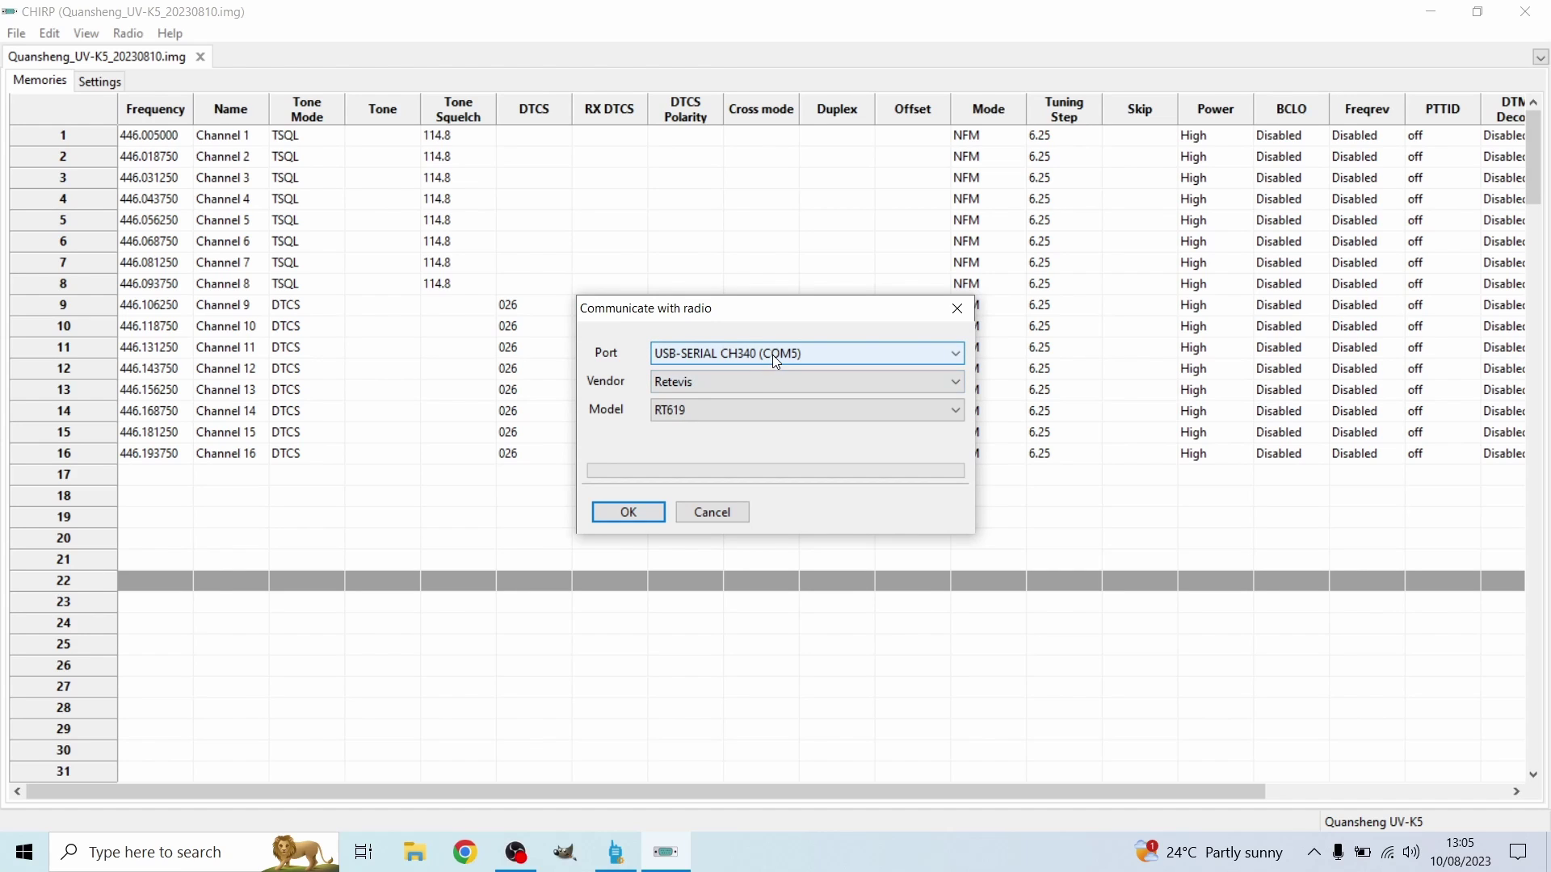
# Choose vendor Retevis and model RT619, and download the radio's memories.
pyautogui.click(755, 386)
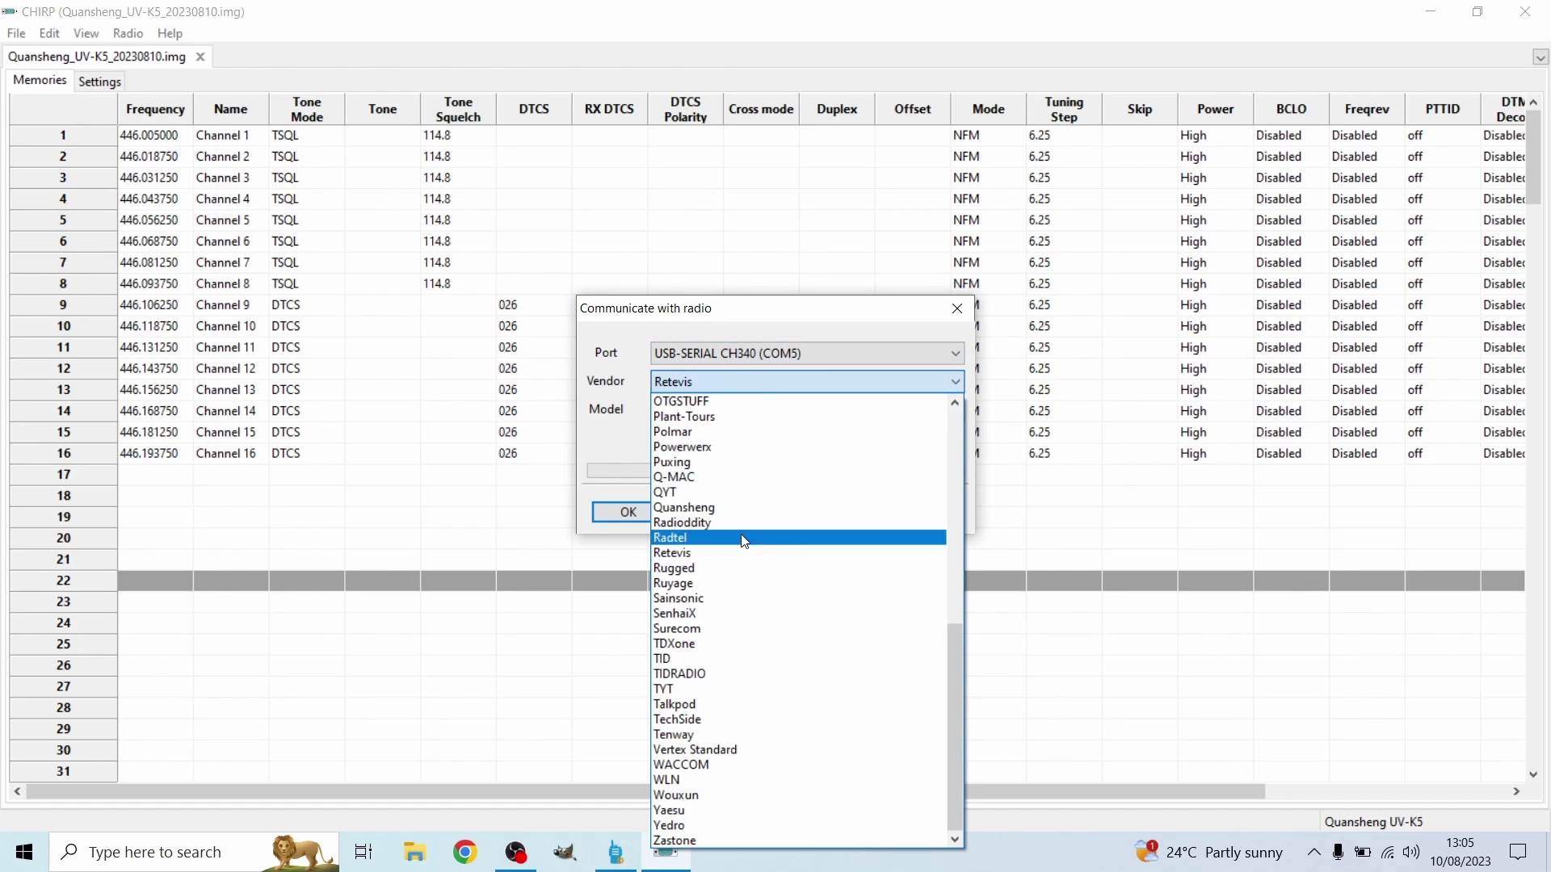
pyautogui.click(730, 559)
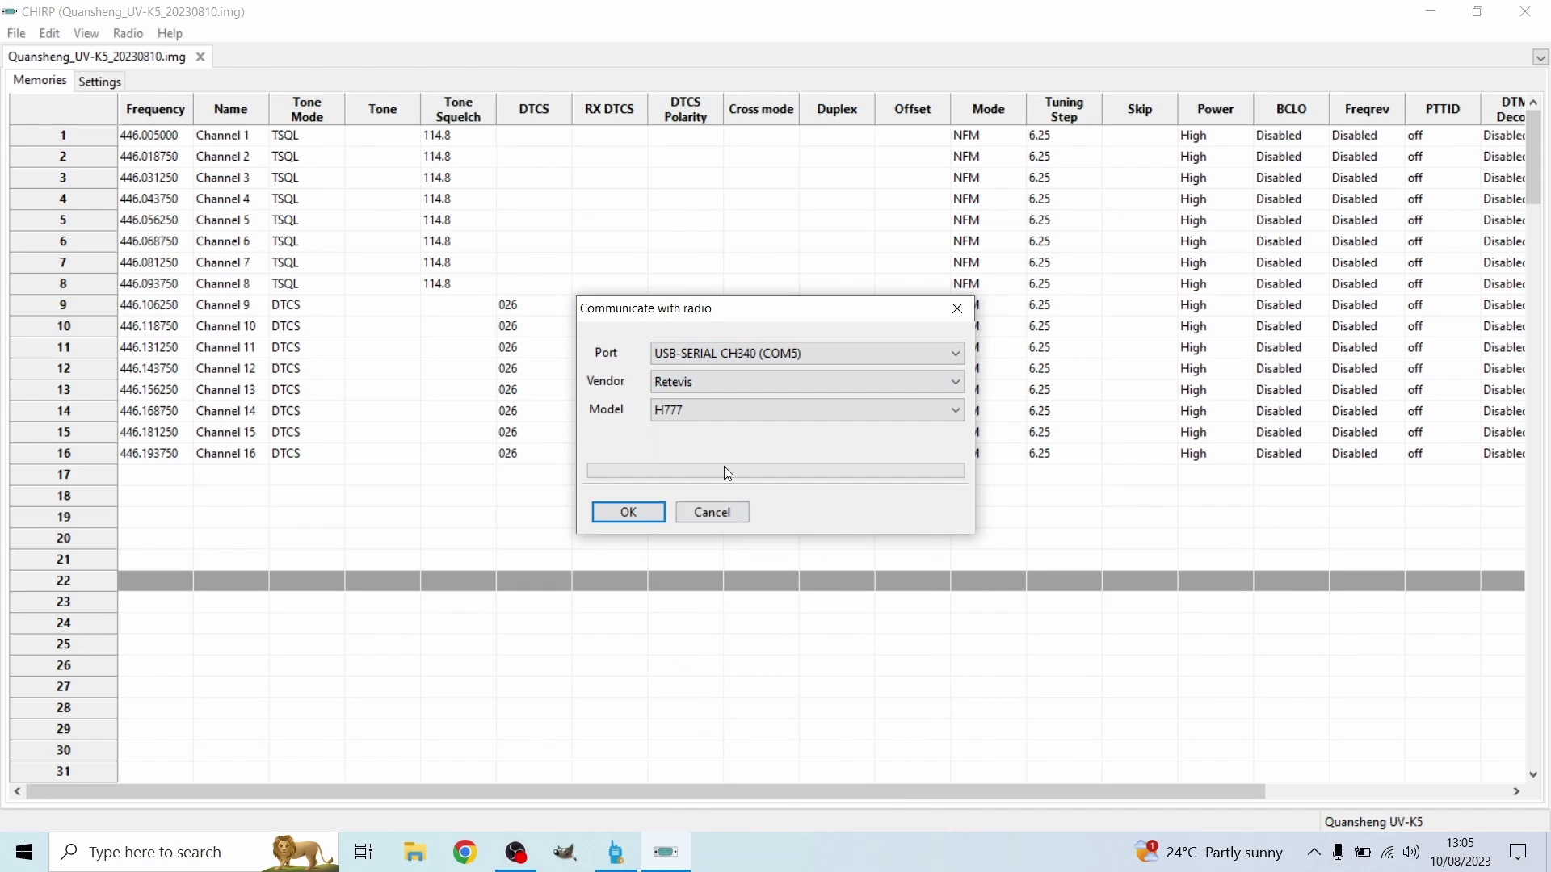
pyautogui.click(711, 412)
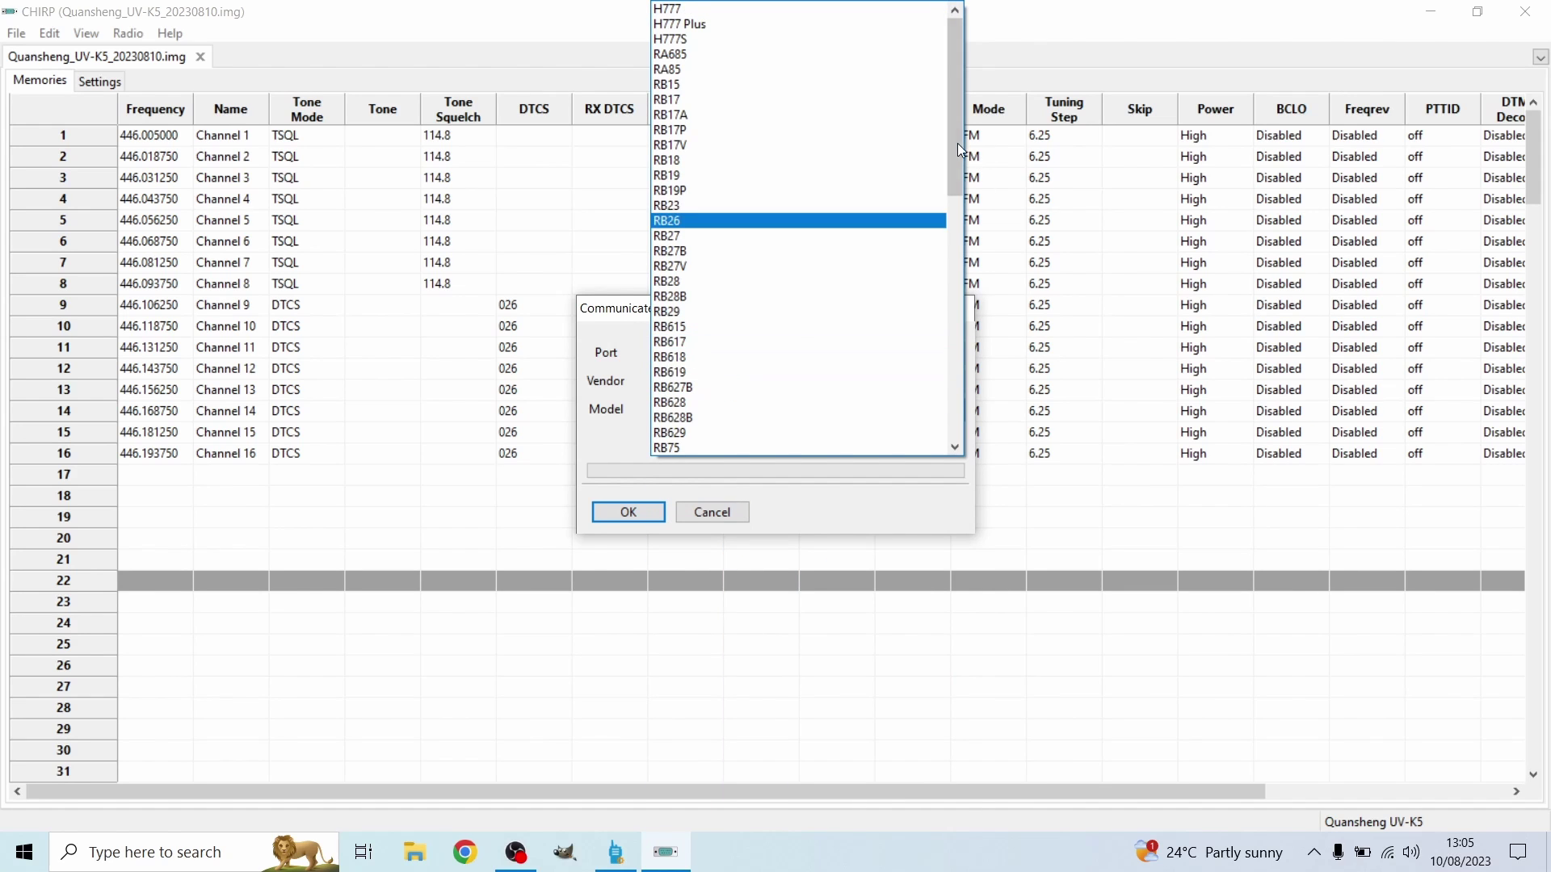
pyautogui.moveTo(956, 149); pyautogui.dragTo(973, 412)
pyautogui.click(709, 205)
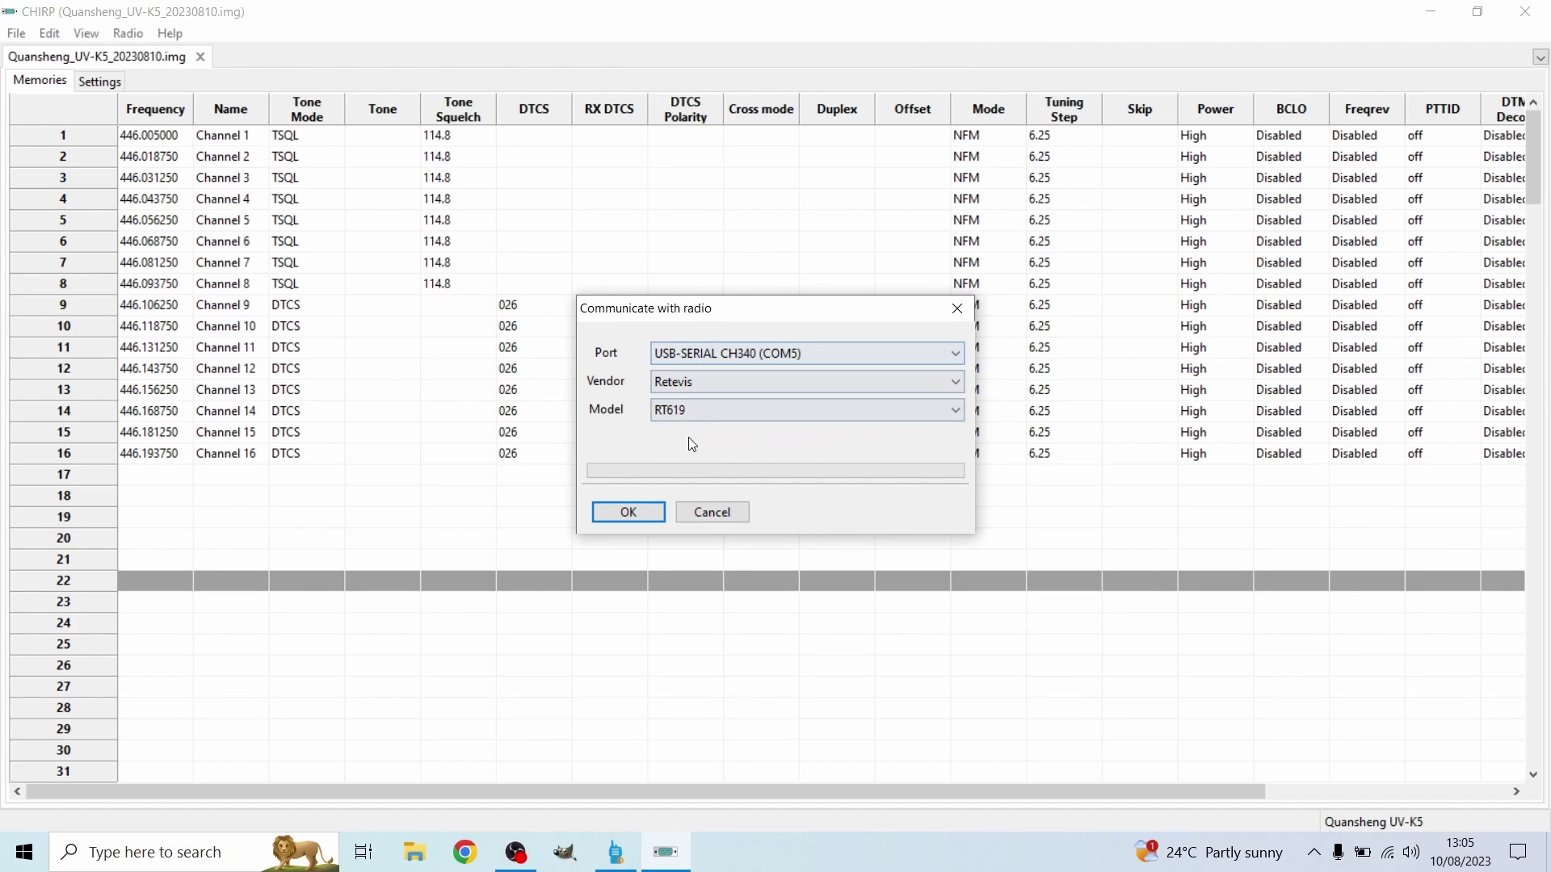
pyautogui.click(641, 512)
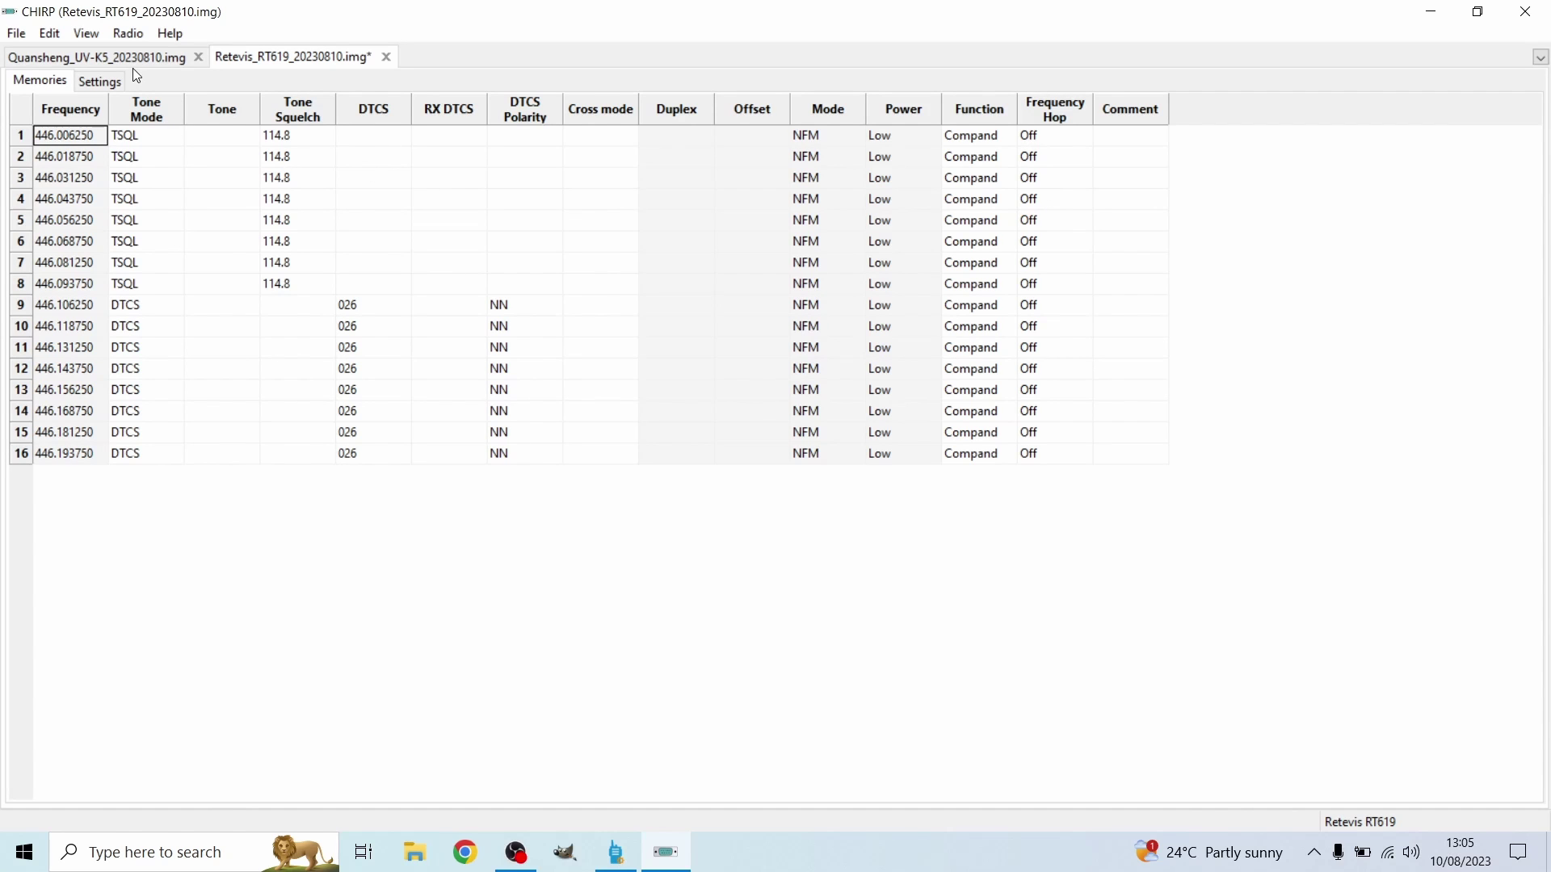
# Compare the Quansheng UV-K5 memories with the downloaded Retevis RT619 memories, ending on the Retevis channel 1 row.
pyautogui.click(154, 58)
pyautogui.click(219, 63)
pyautogui.click(154, 58)
pyautogui.click(242, 60)
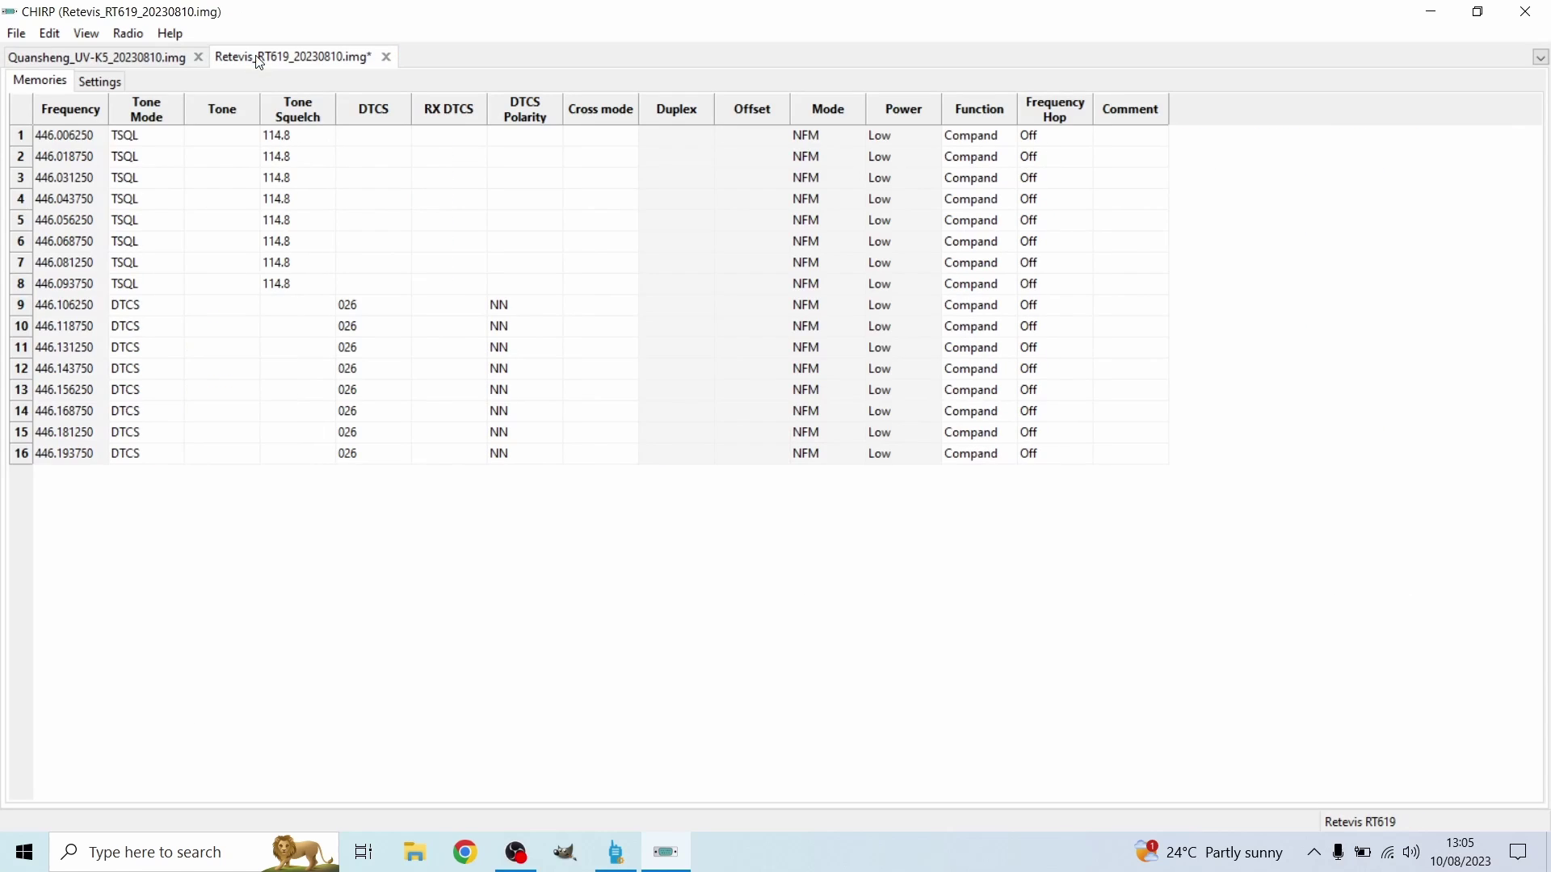
pyautogui.click(159, 142)
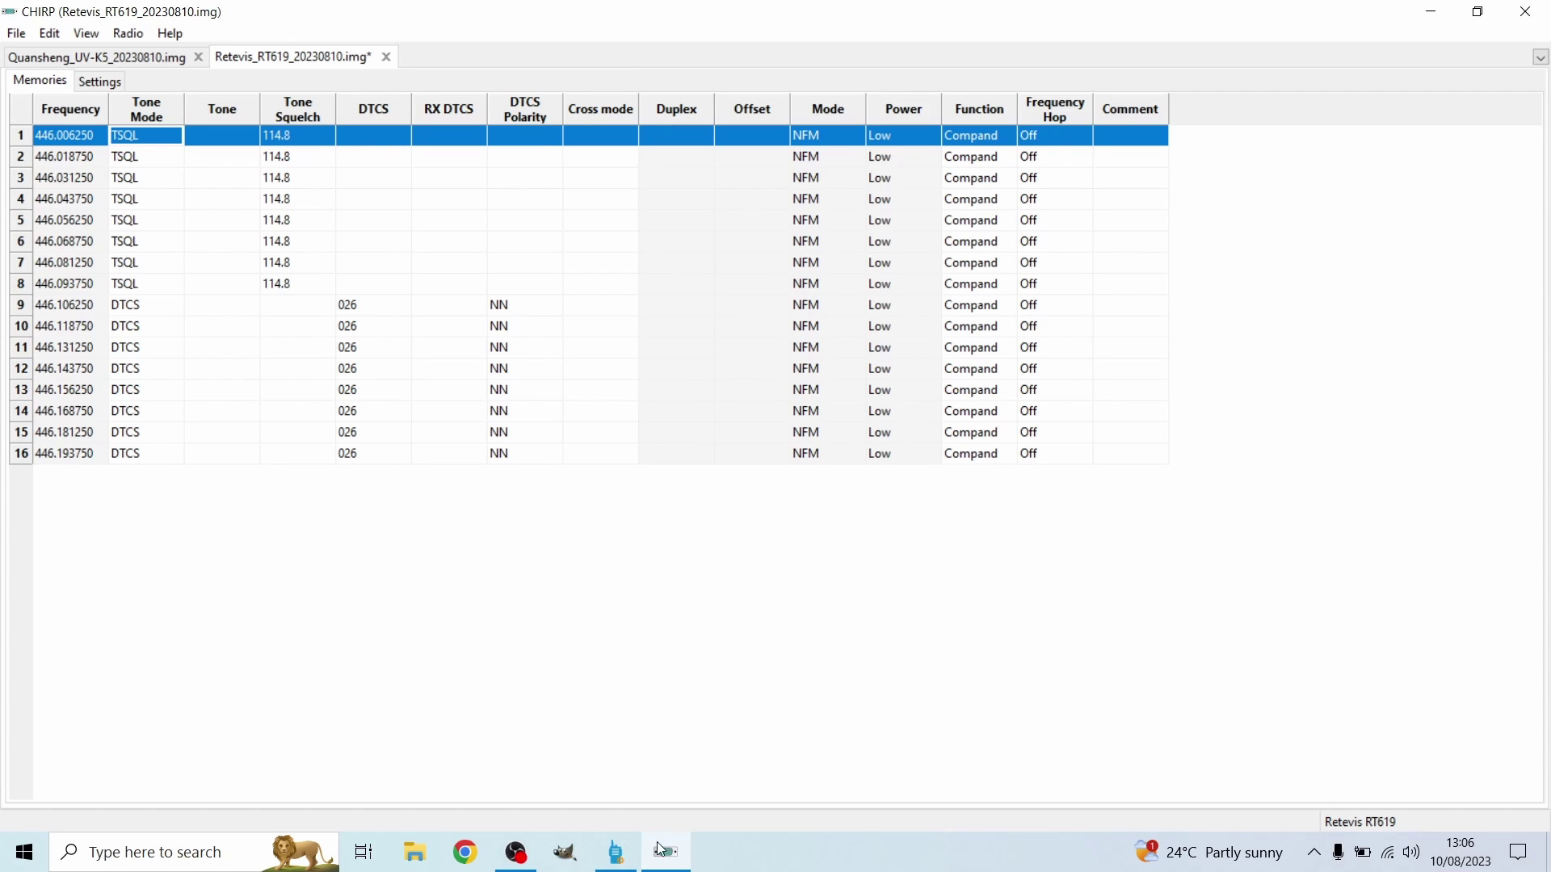
# Switch to Portable radio CPS and connect it to the radio on COM5.
pyautogui.click(617, 853)
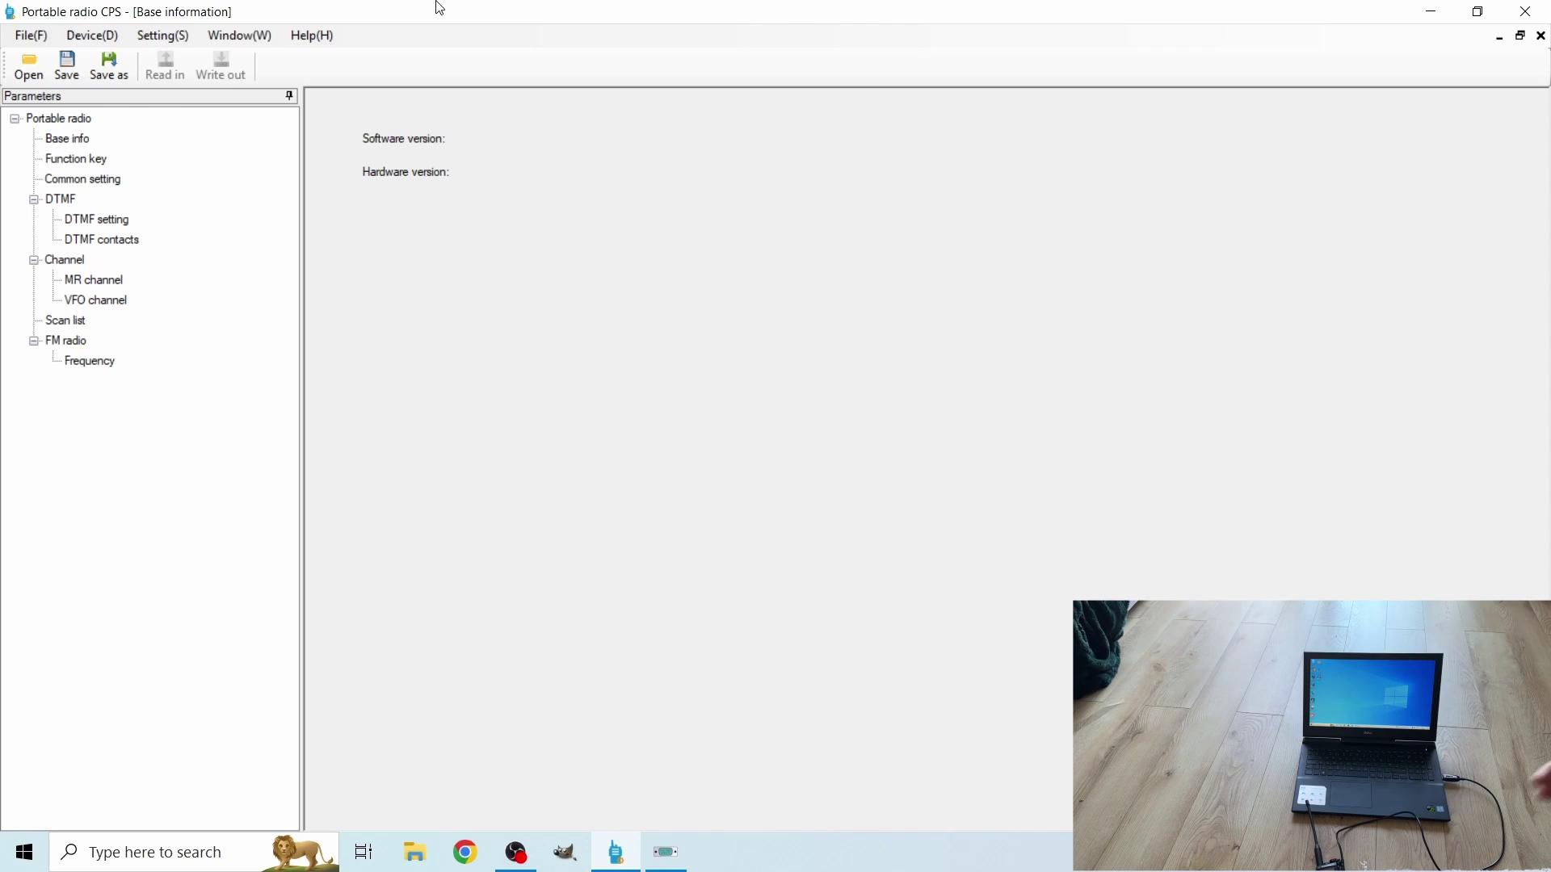
pyautogui.click(187, 35)
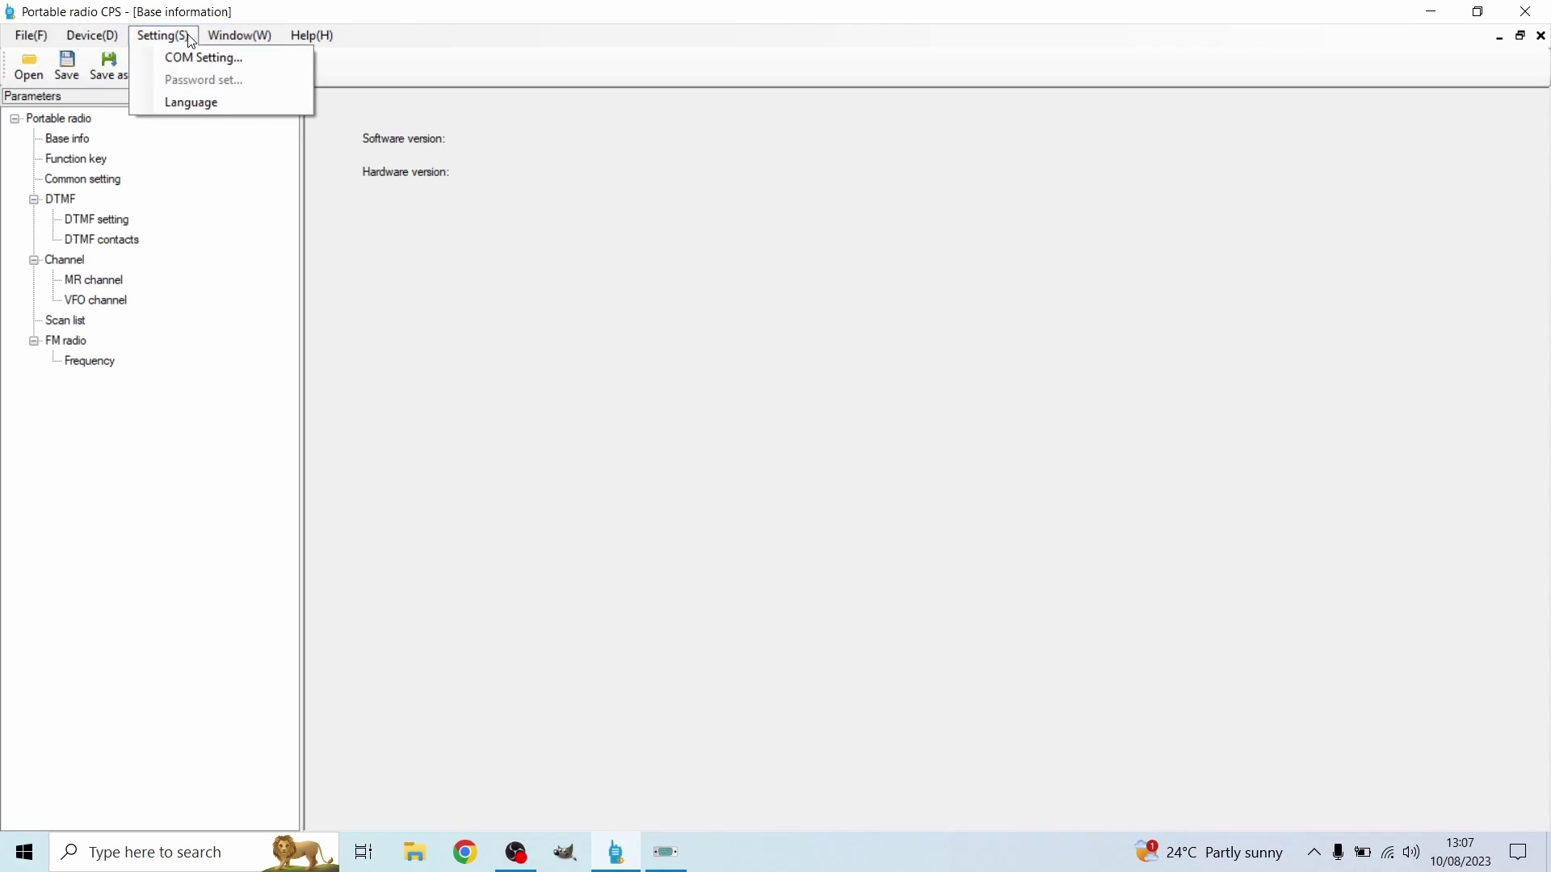
pyautogui.click(193, 59)
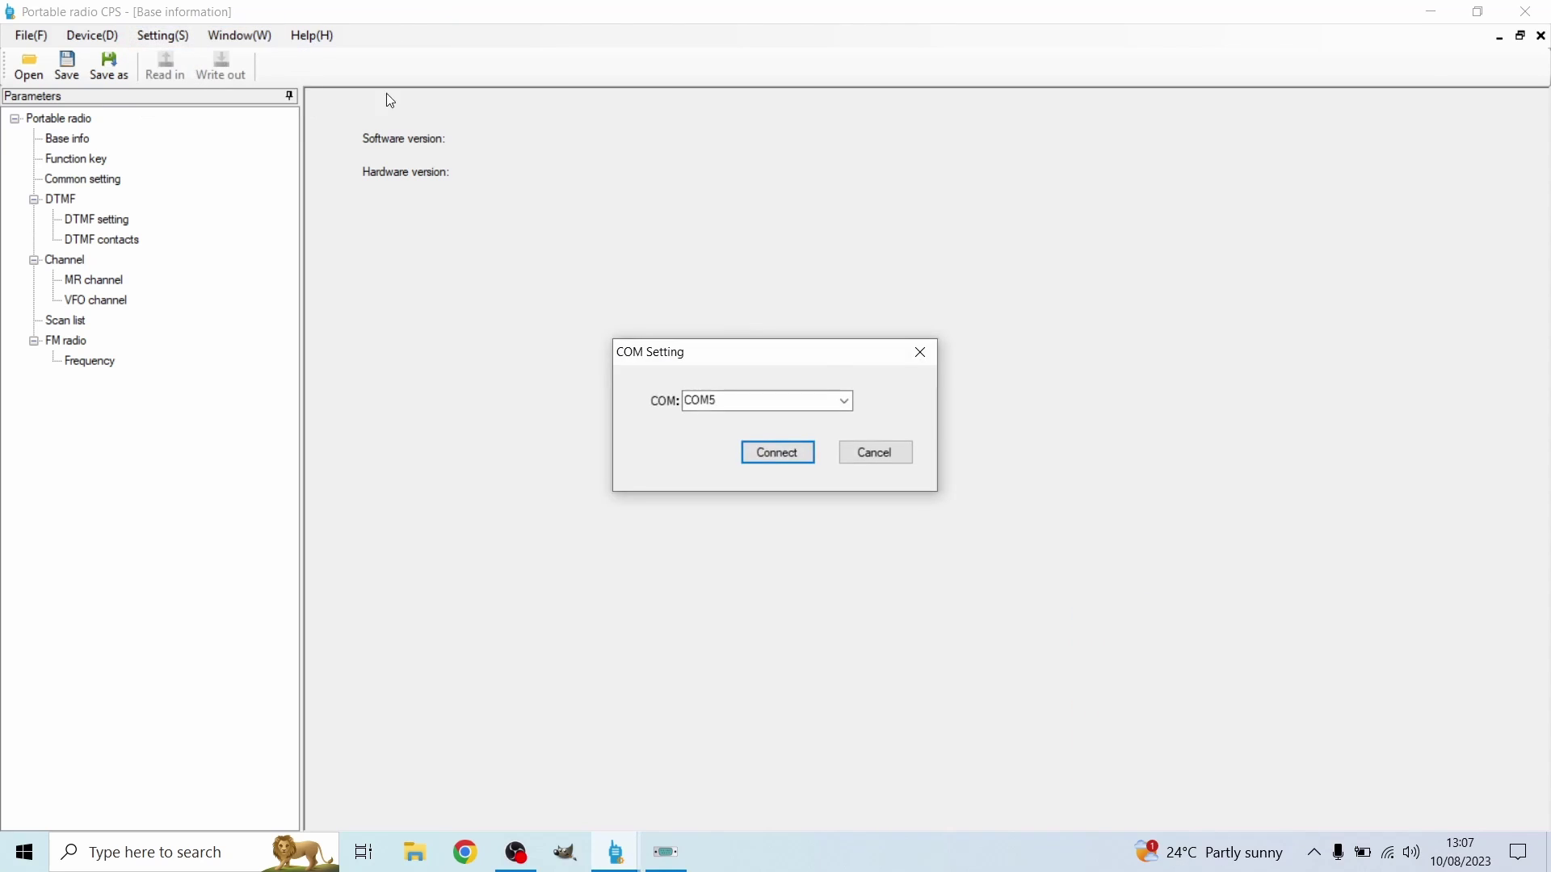
pyautogui.click(823, 406)
pyautogui.click(772, 422)
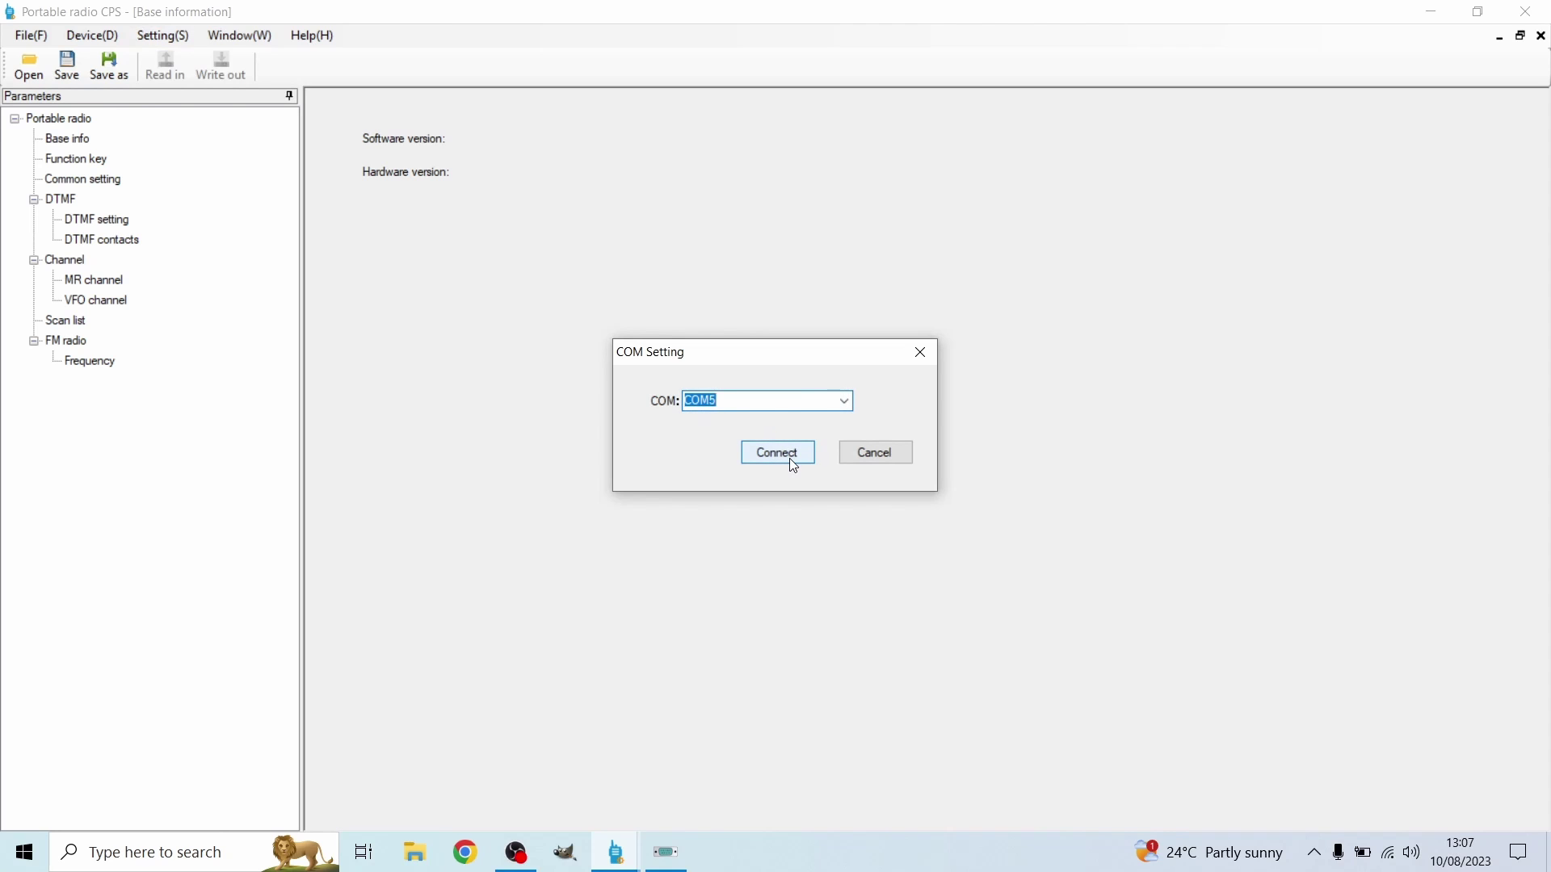
pyautogui.click(789, 454)
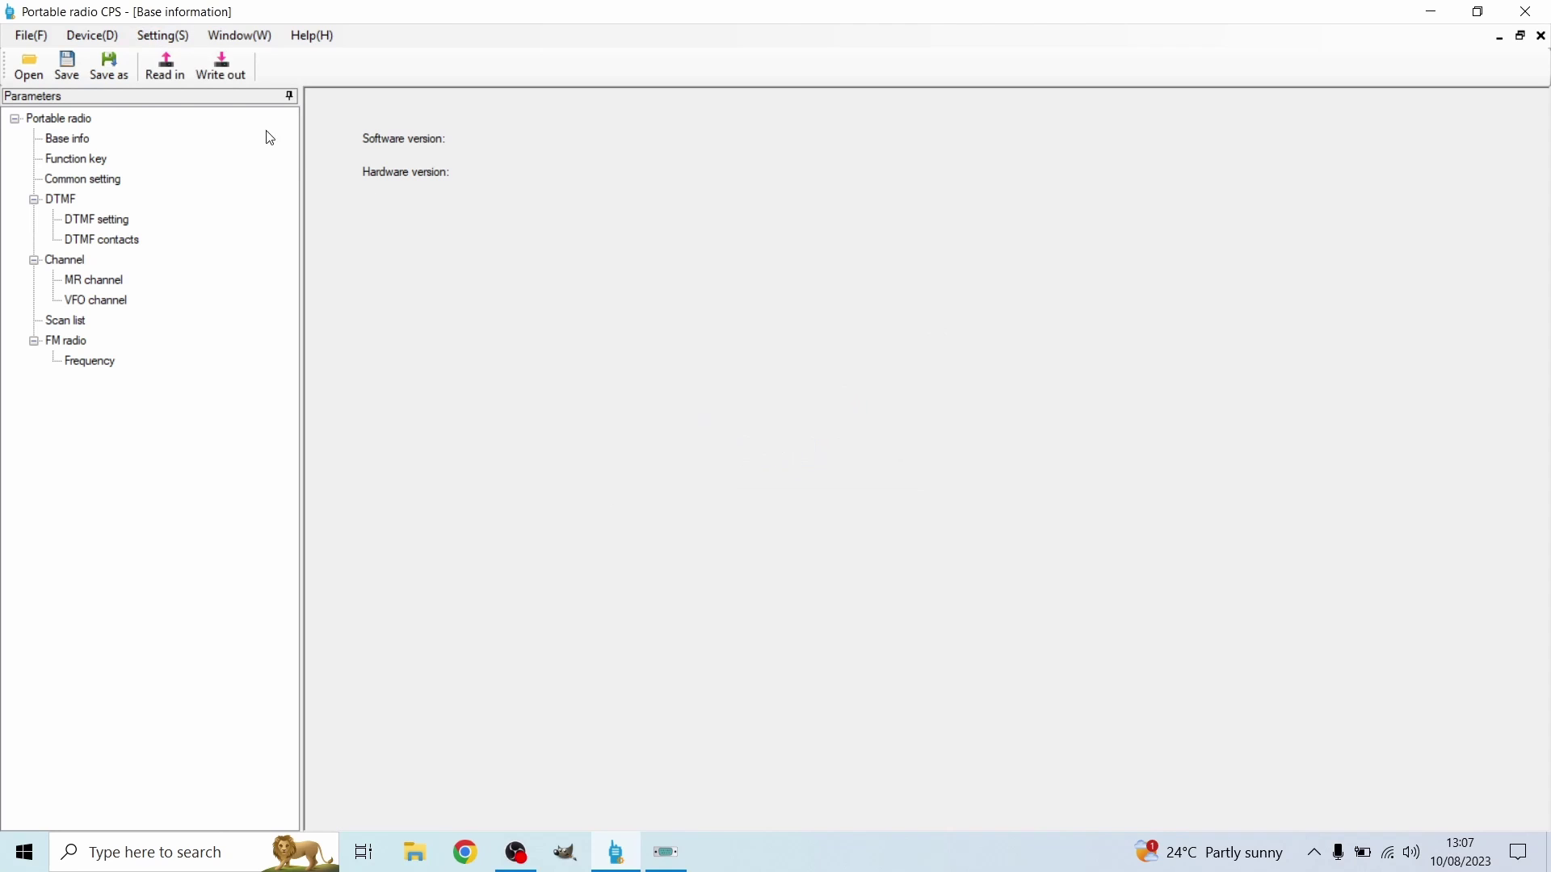
# Read the parameters in from the radio and show its base information.
pyautogui.click(178, 75)
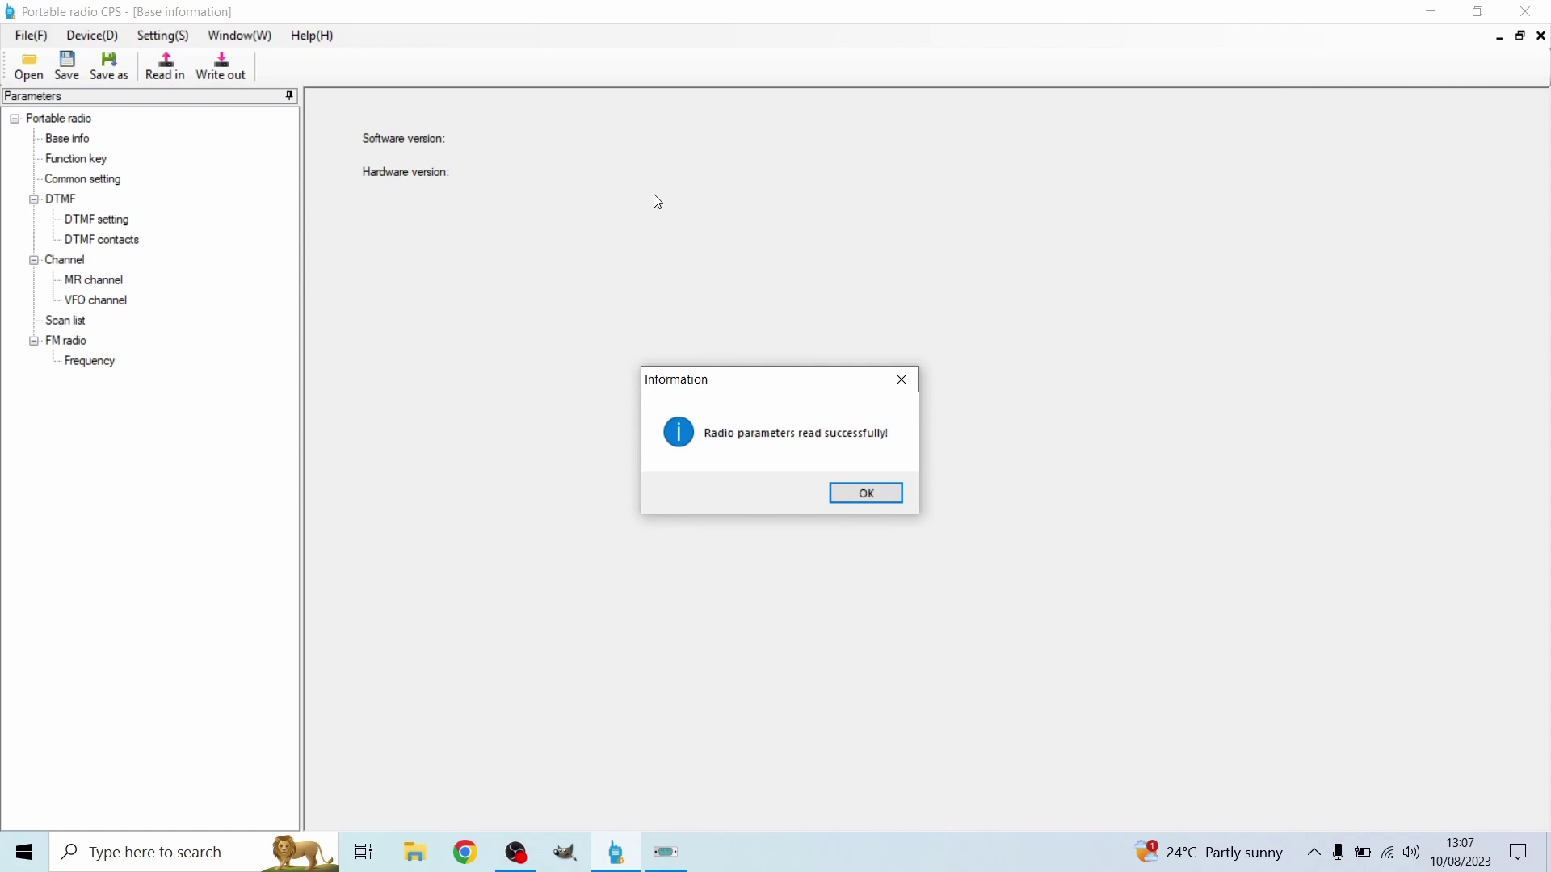
pyautogui.click(880, 492)
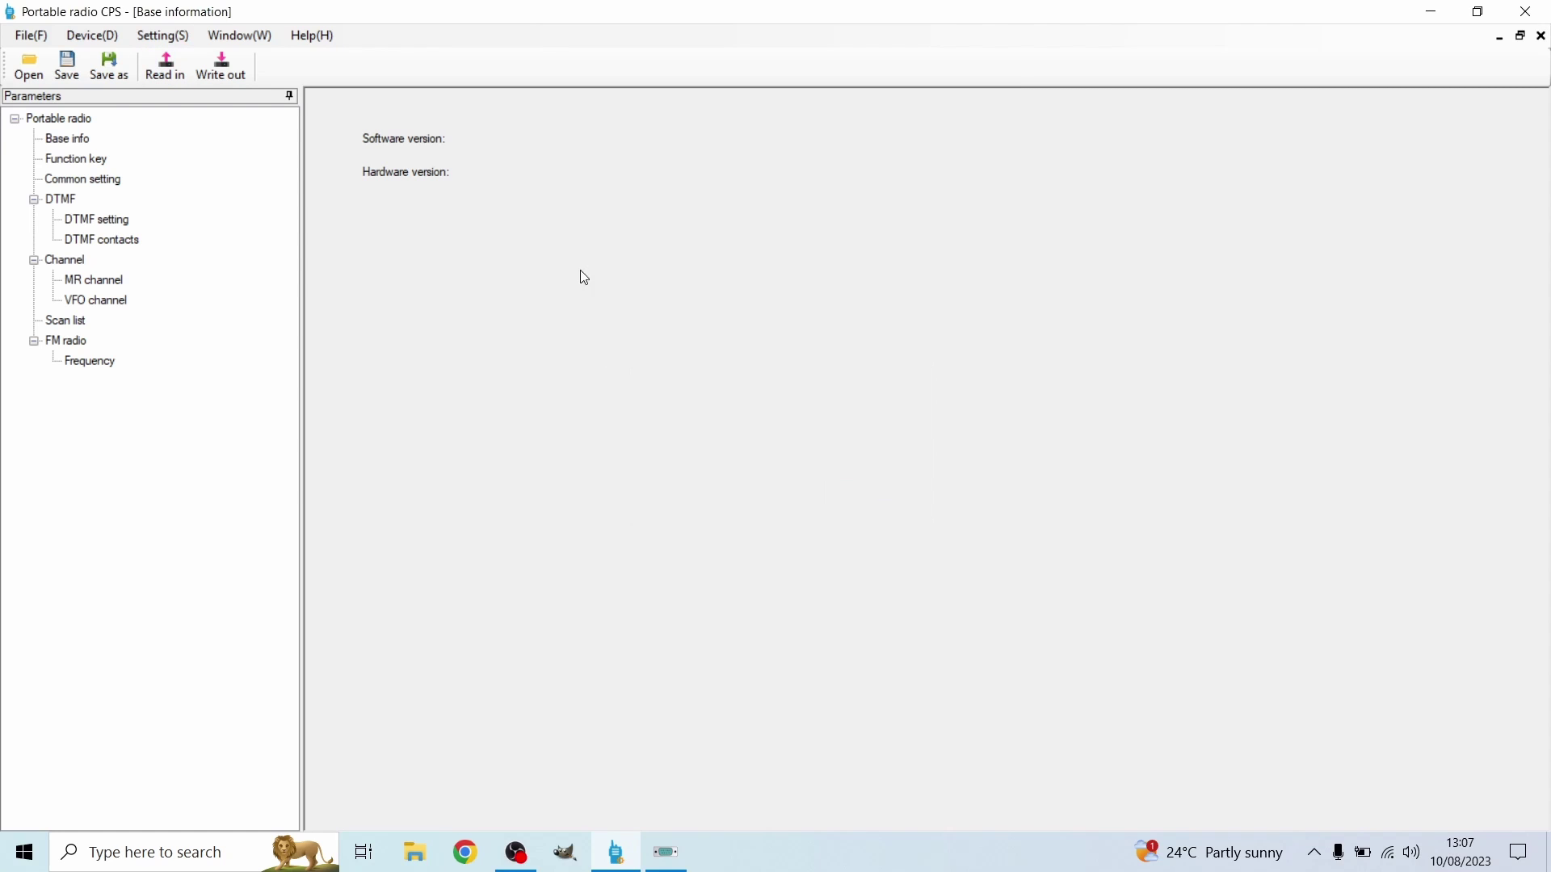
pyautogui.click(78, 123)
pyautogui.click(84, 139)
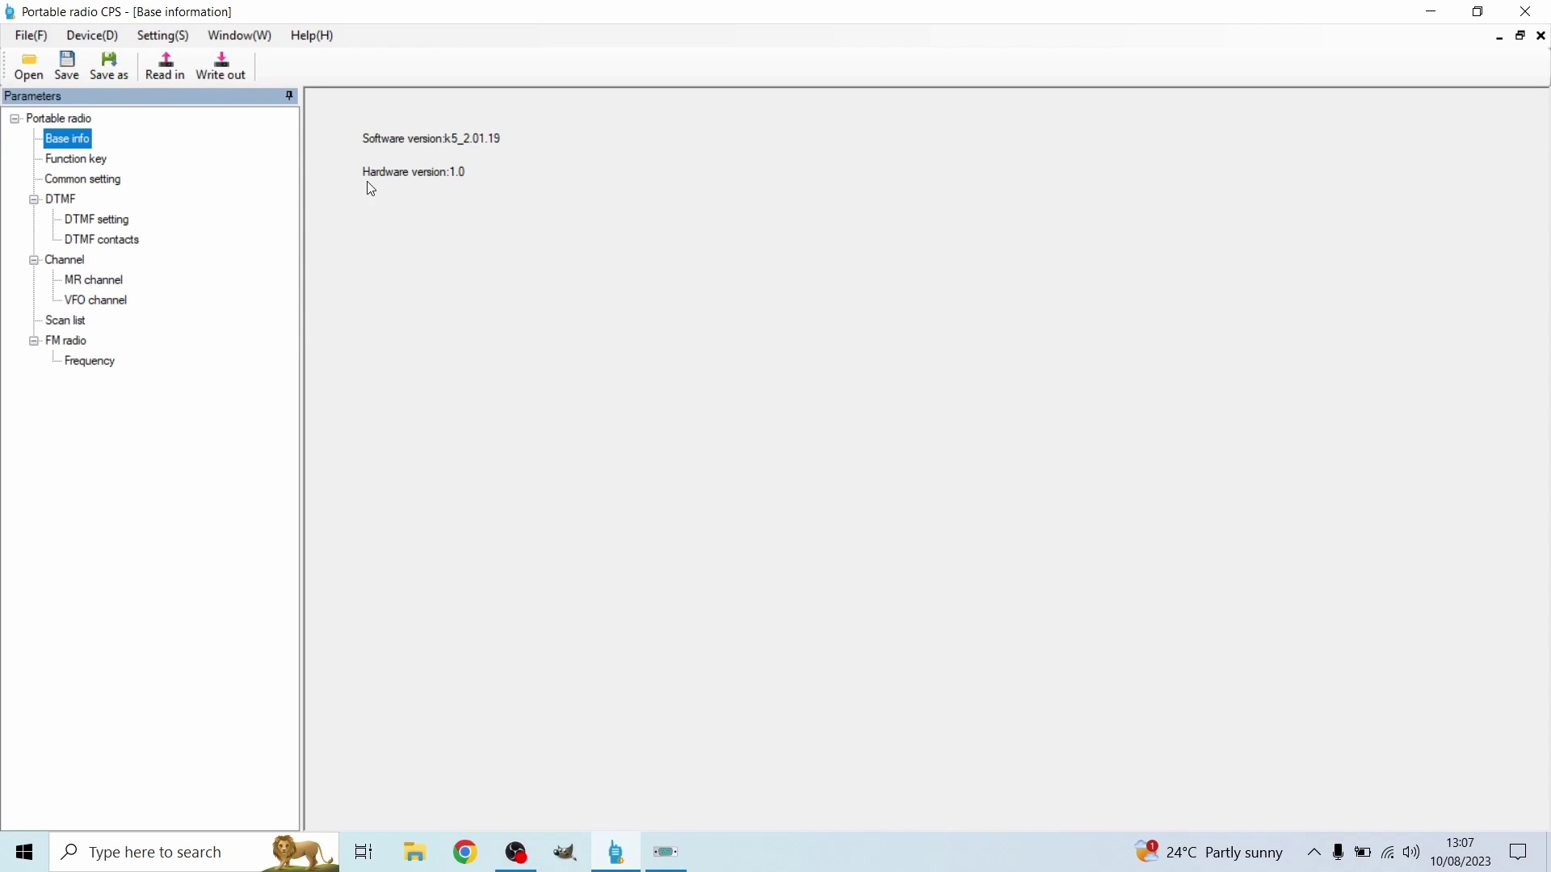
# Open Channel 1's settings from the MR channel list and examine its transmit power, receive tone type and bandwidth options.
pyautogui.click(114, 288)
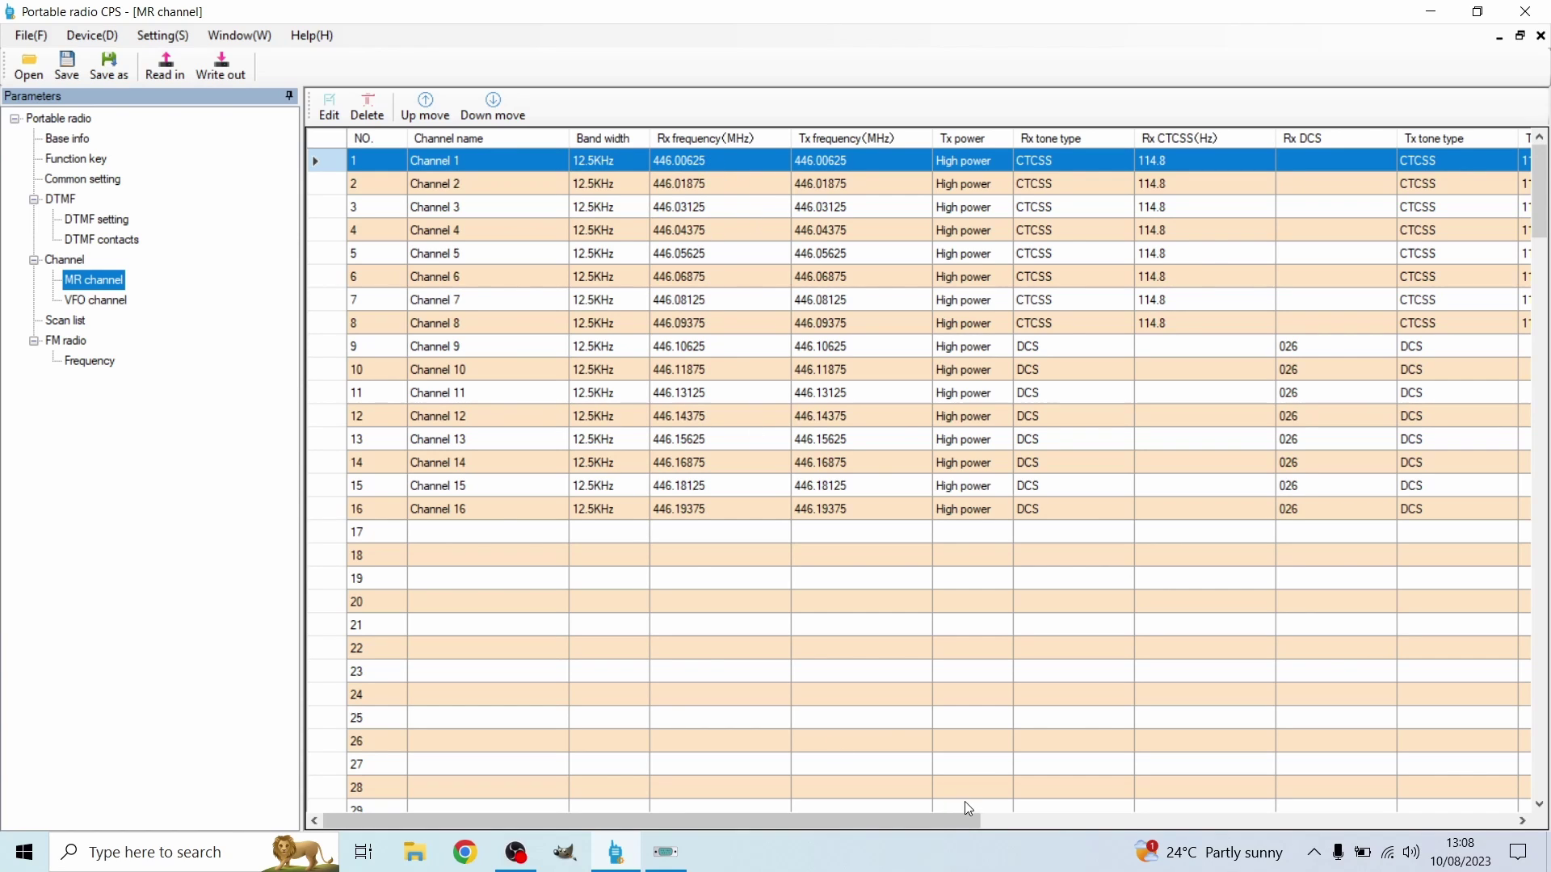
pyautogui.doubleClick(507, 161)
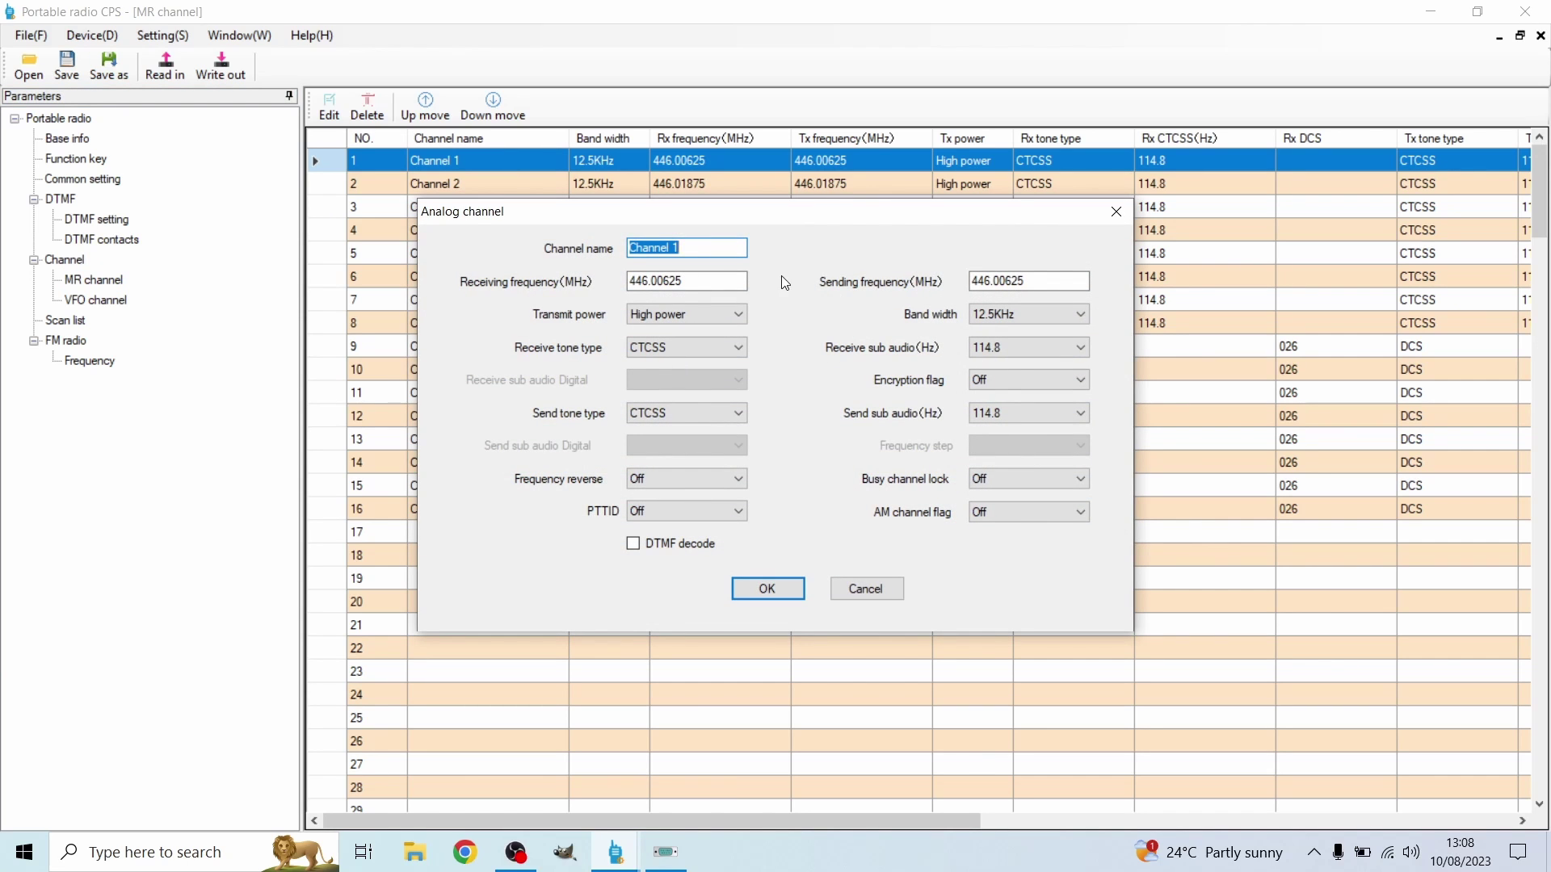
pyautogui.click(718, 313)
pyautogui.click(683, 359)
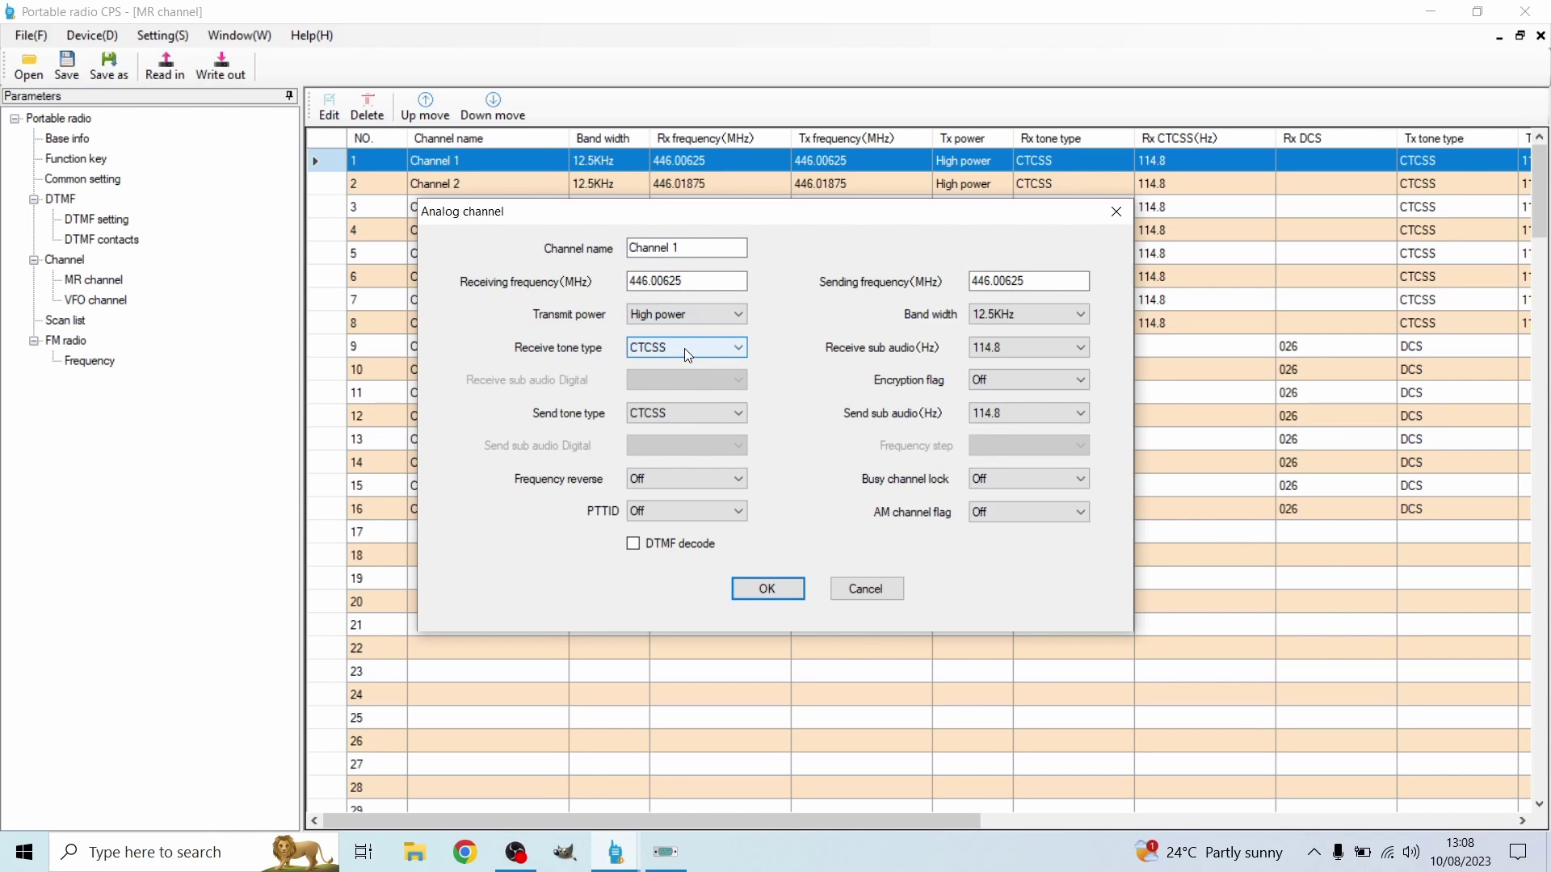
pyautogui.click(685, 348)
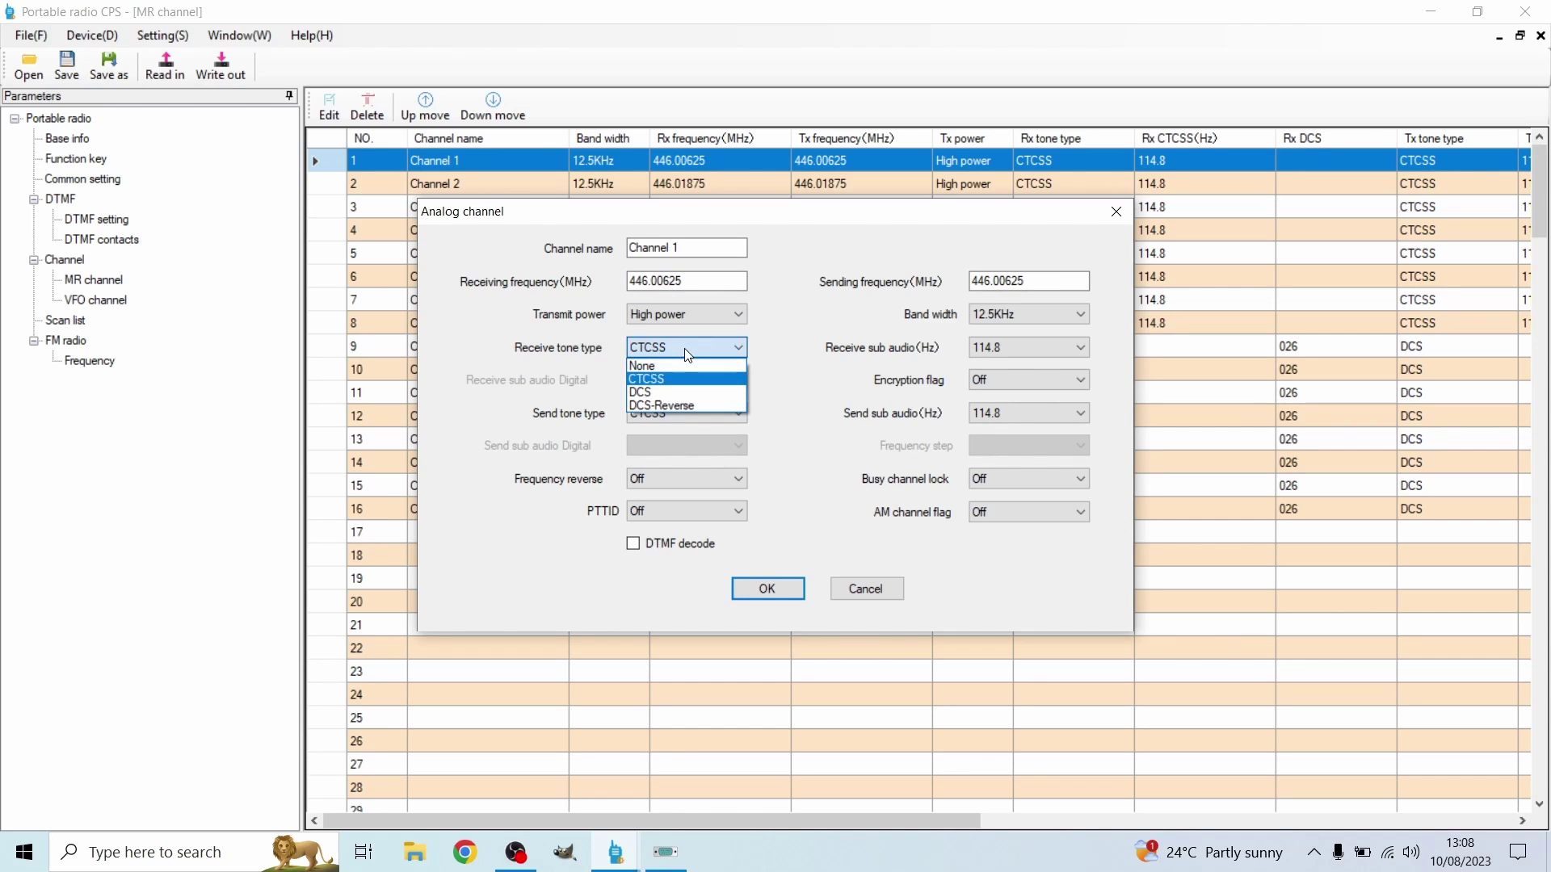
pyautogui.click(686, 360)
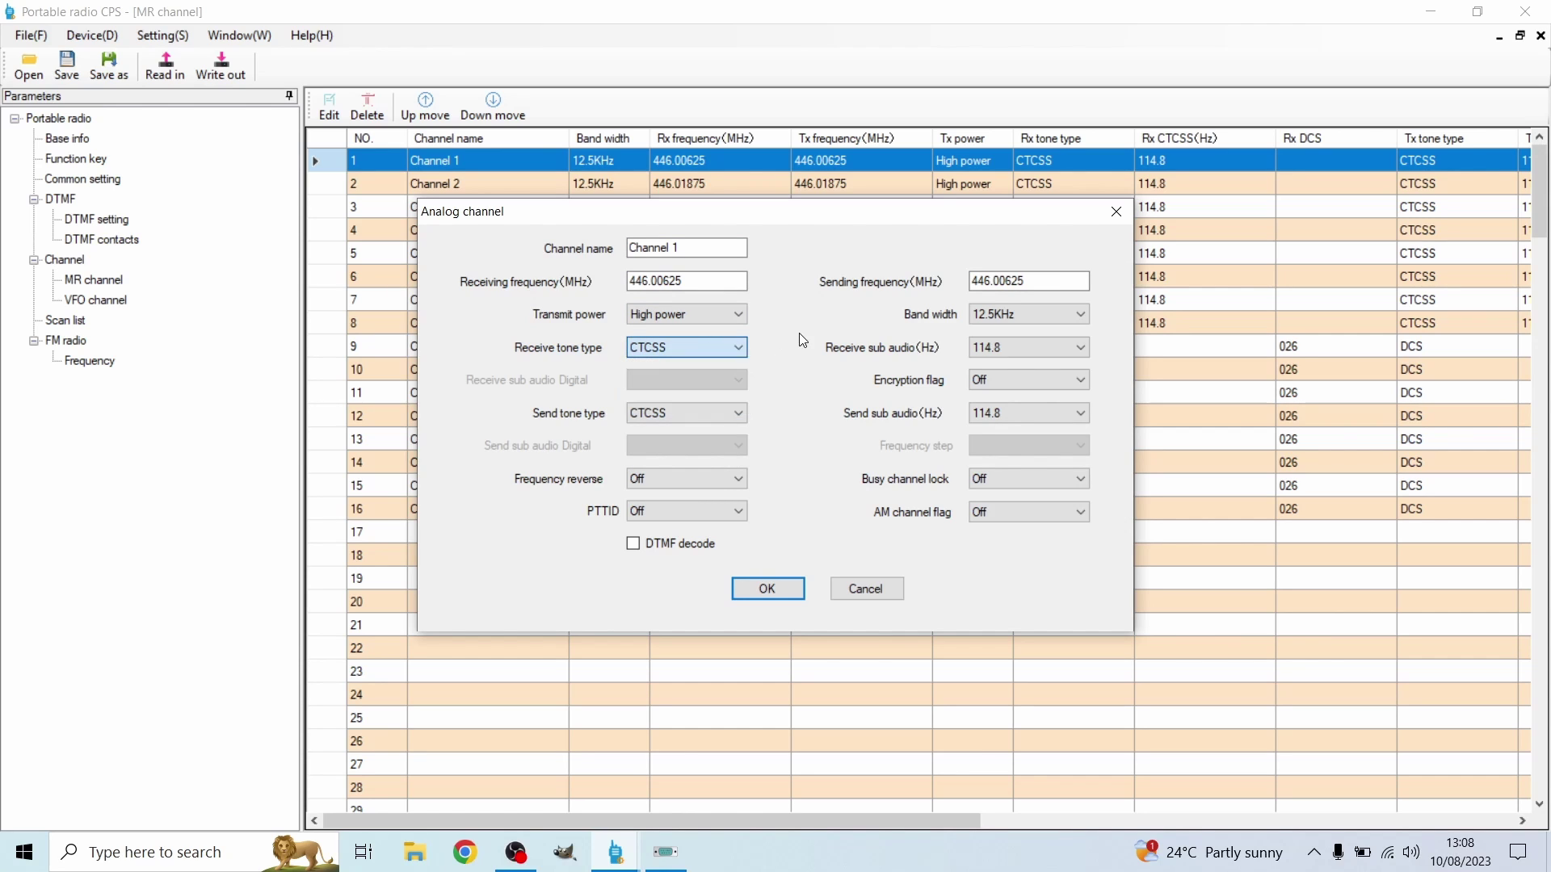
pyautogui.click(1053, 322)
pyautogui.click(837, 295)
# Compare Channel 1's tone settings with the Retevis RT619 memories in CHIRP, then return to Portable radio CPS and accept the channel settings.
pyautogui.click(671, 852)
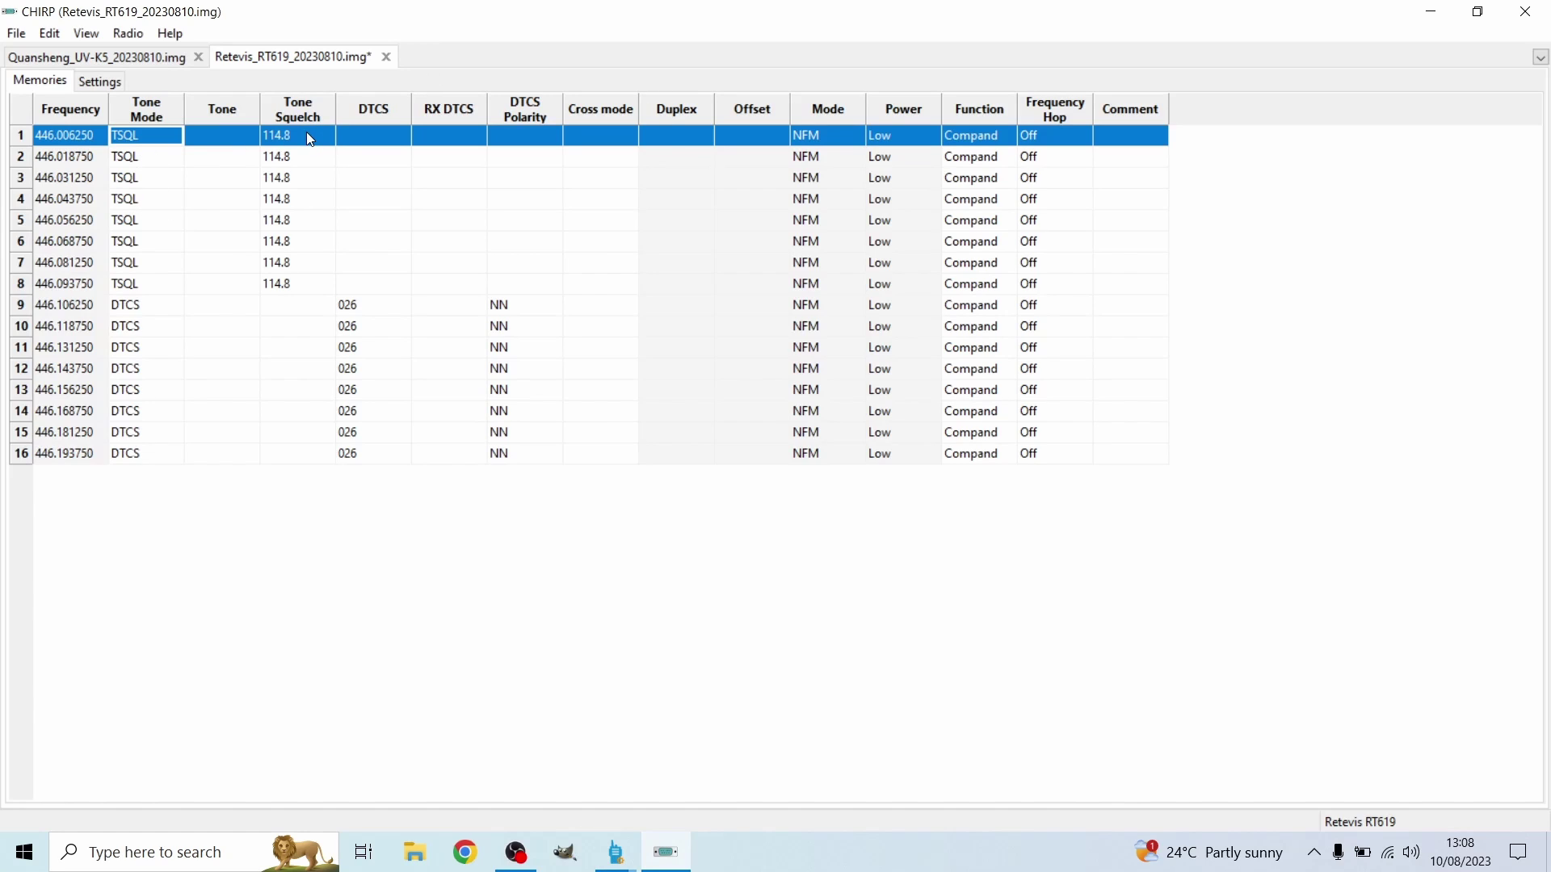
pyautogui.click(615, 853)
pyautogui.click(711, 776)
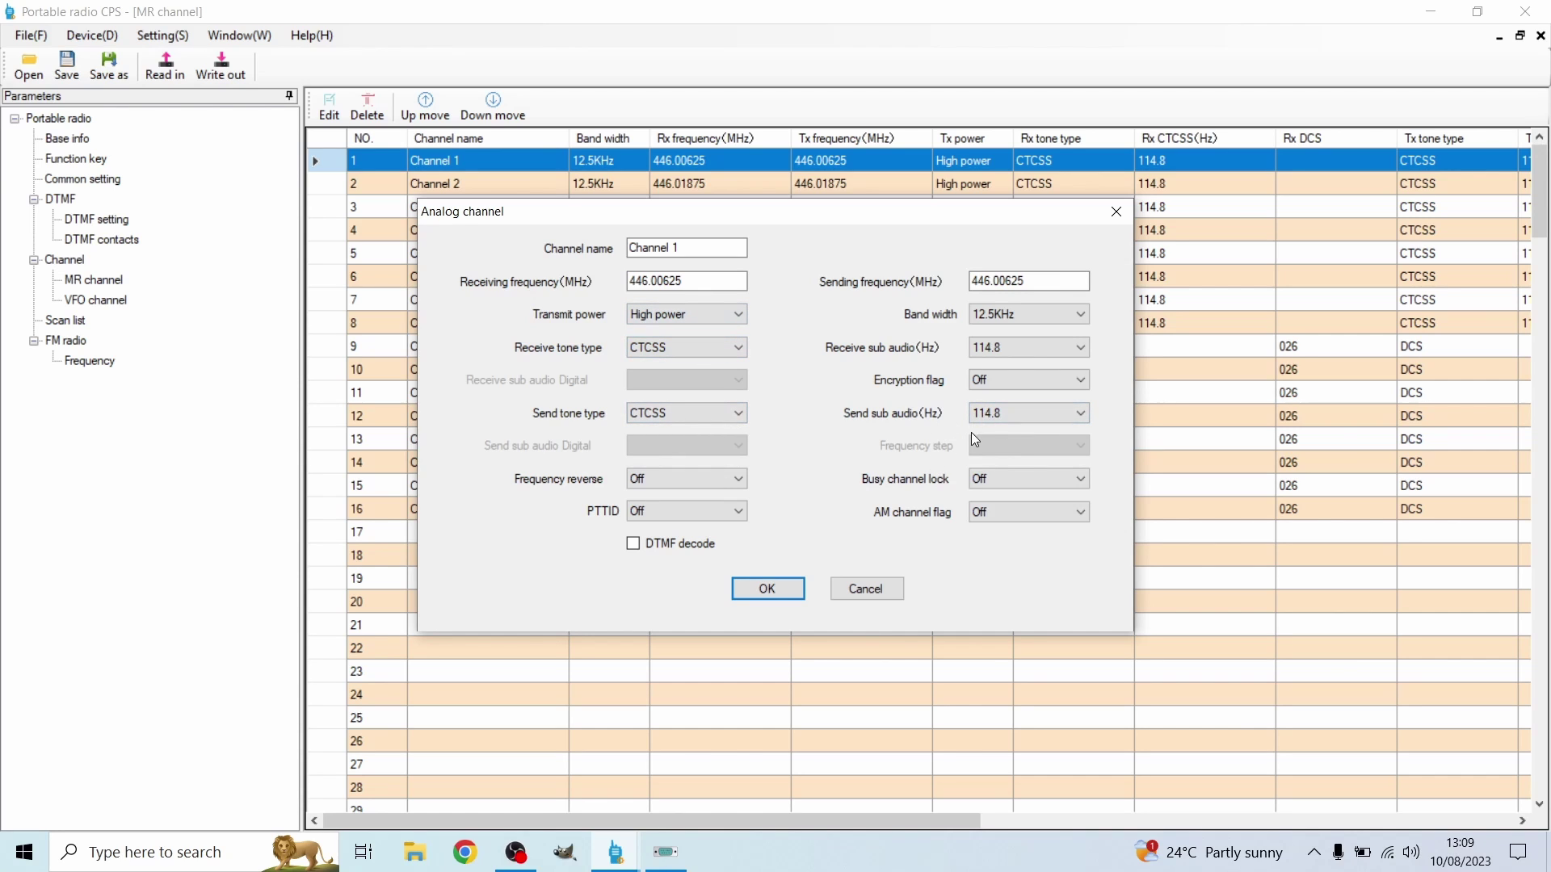
pyautogui.click(768, 589)
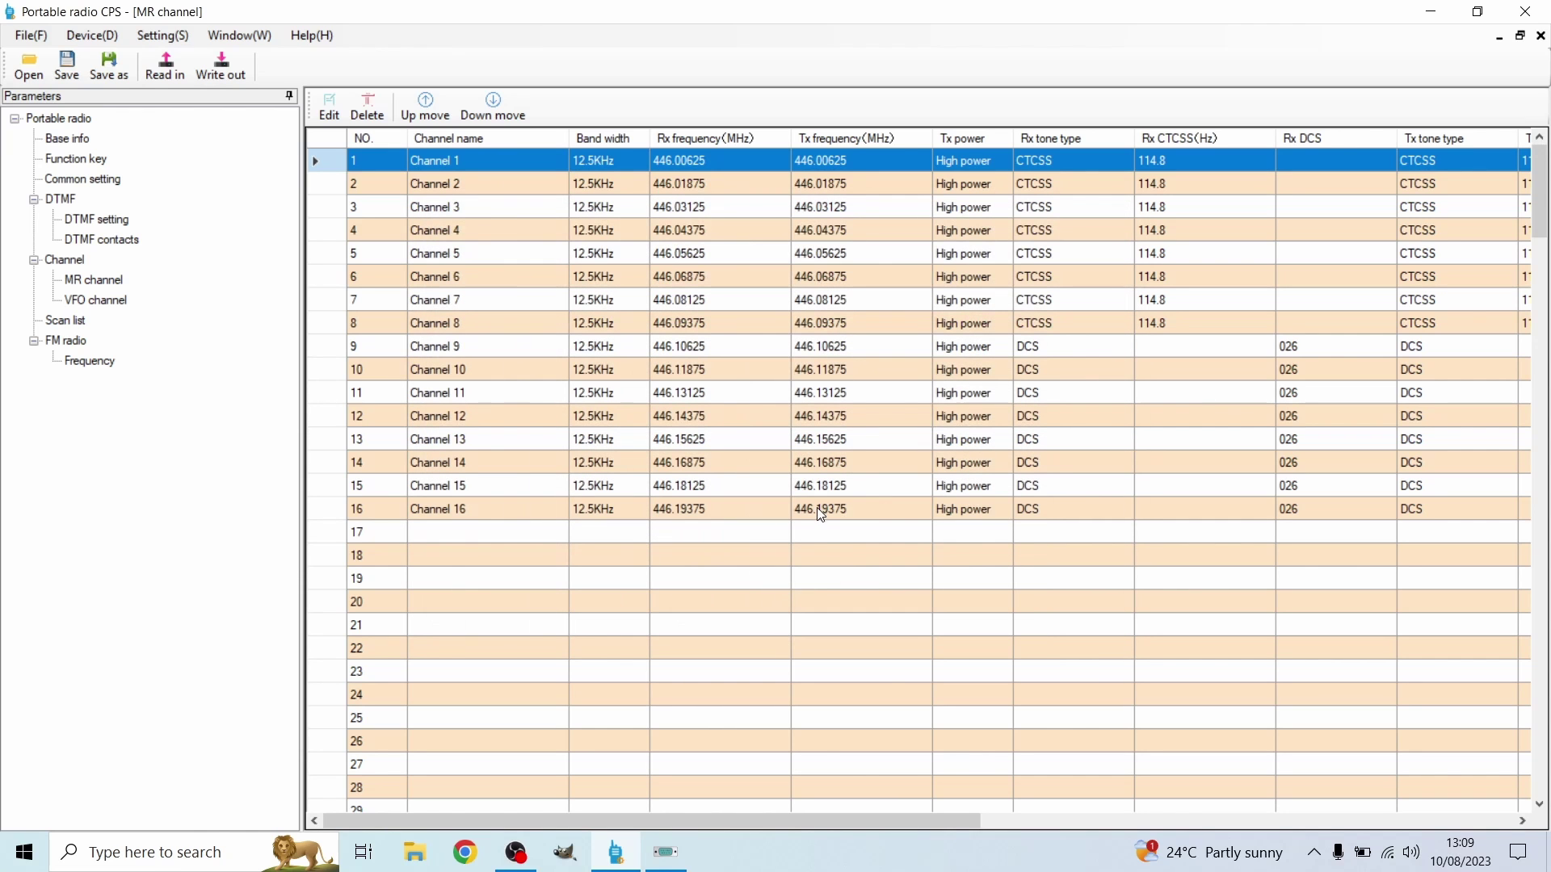
# Examine the transmit tone and frequency step columns of the MR channels, and check the frequency step field in Channel 2's settings.
pyautogui.moveTo(934, 820); pyautogui.dragTo(1495, 832)
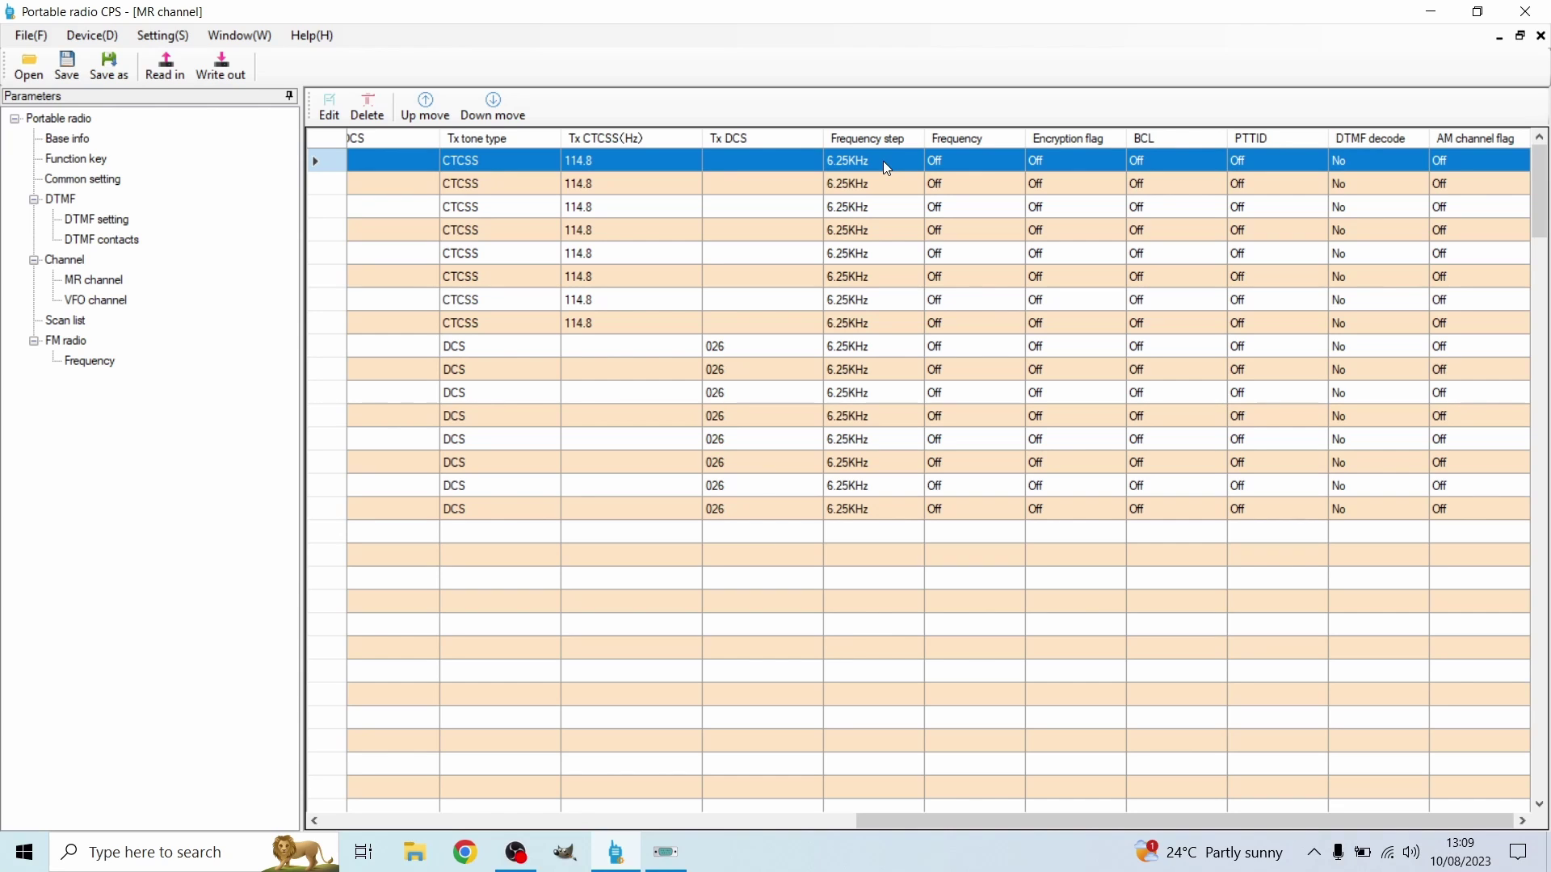
pyautogui.moveTo(1053, 821); pyautogui.dragTo(853, 749)
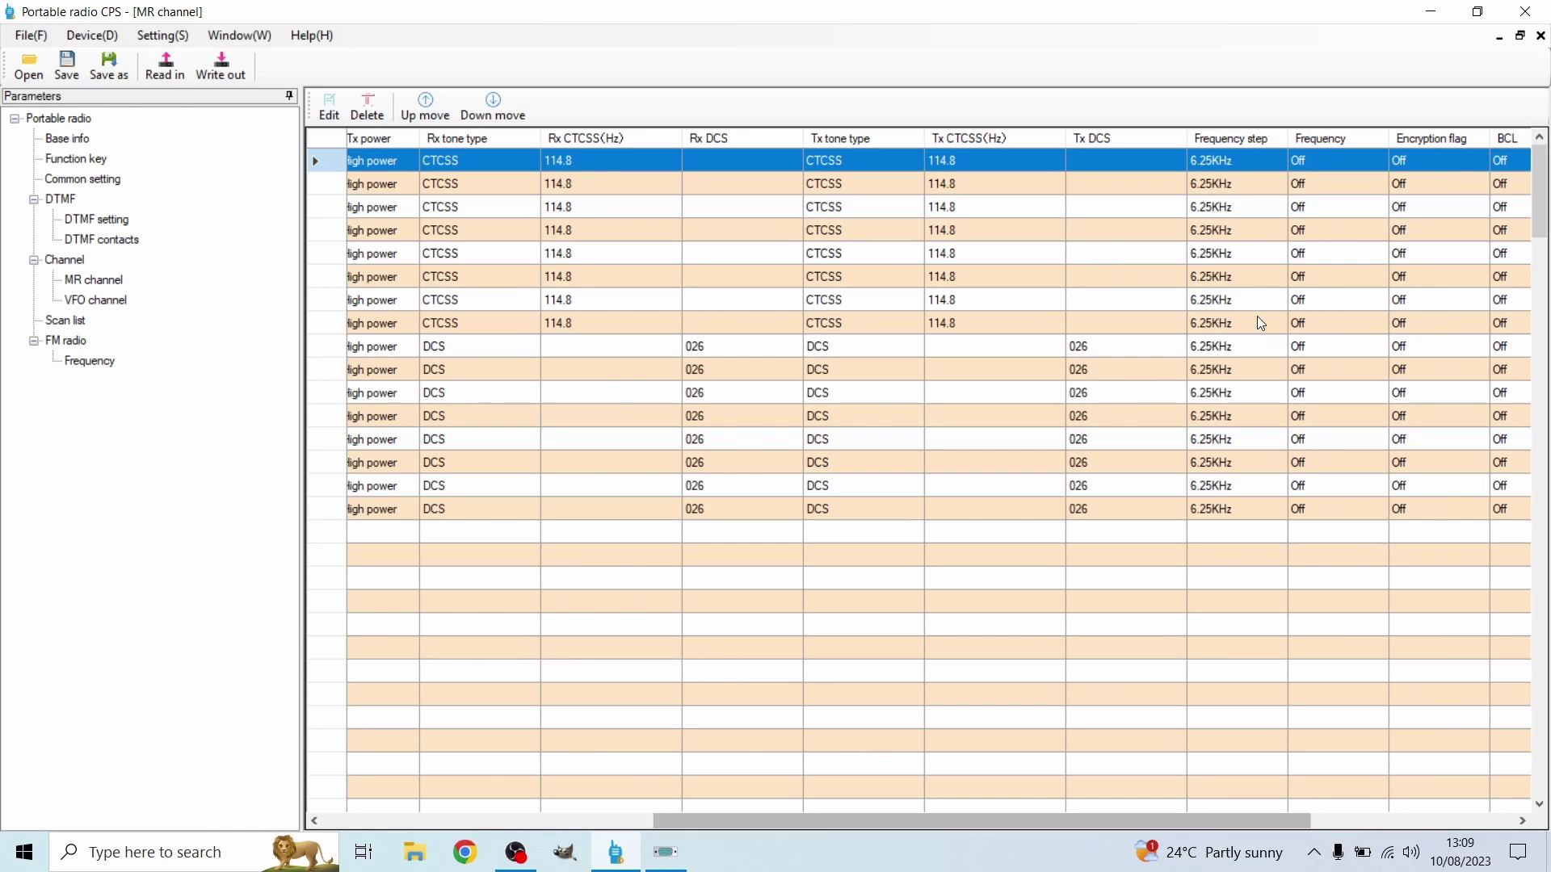
pyautogui.click(1236, 185)
pyautogui.doubleClick(1235, 185)
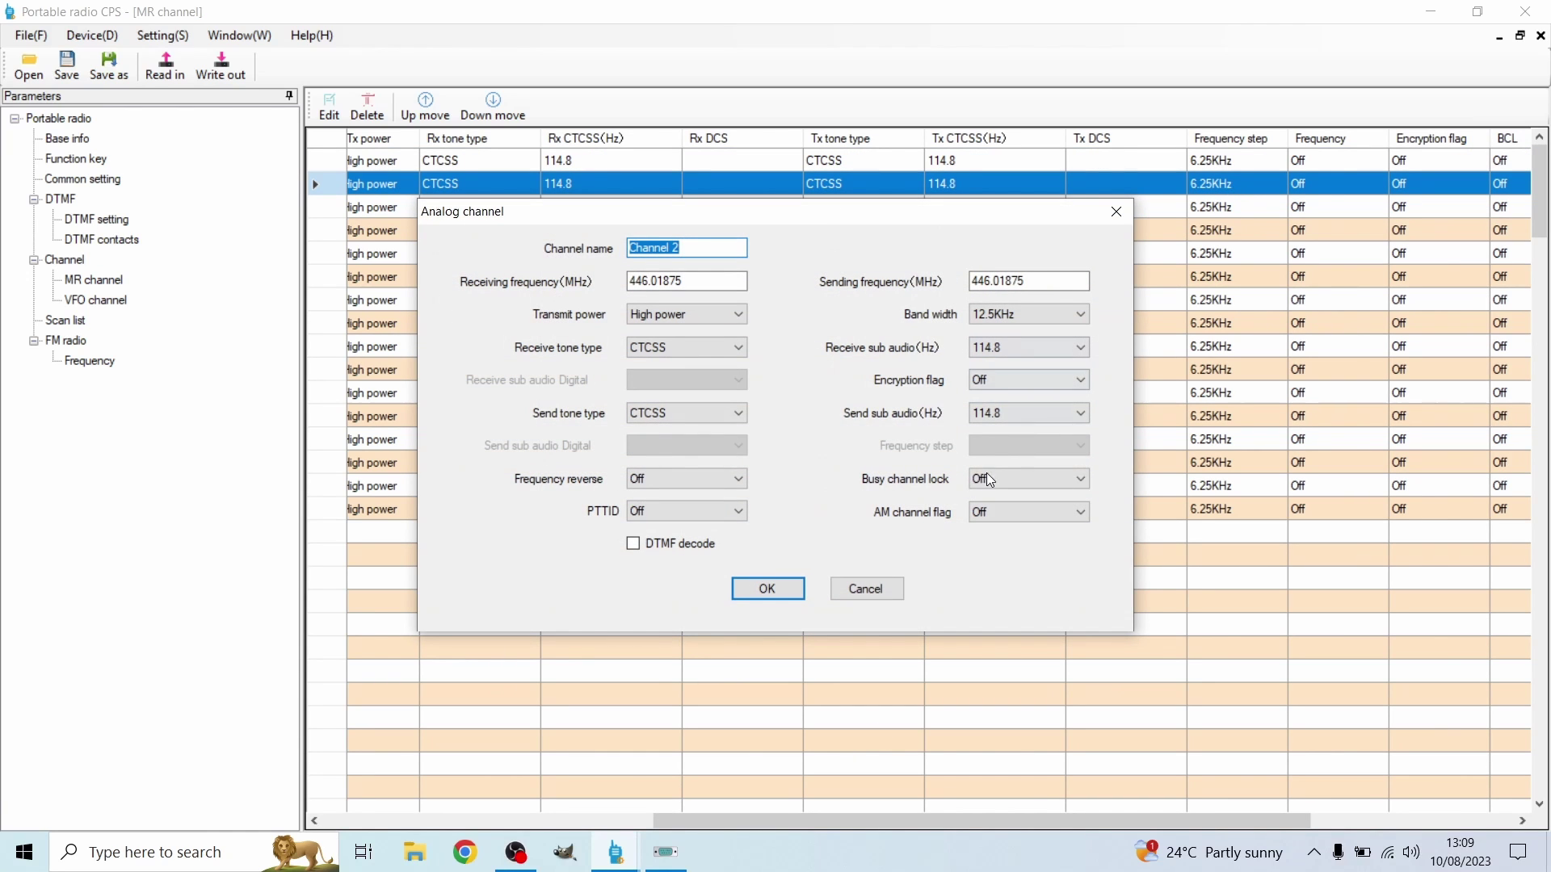
pyautogui.click(750, 599)
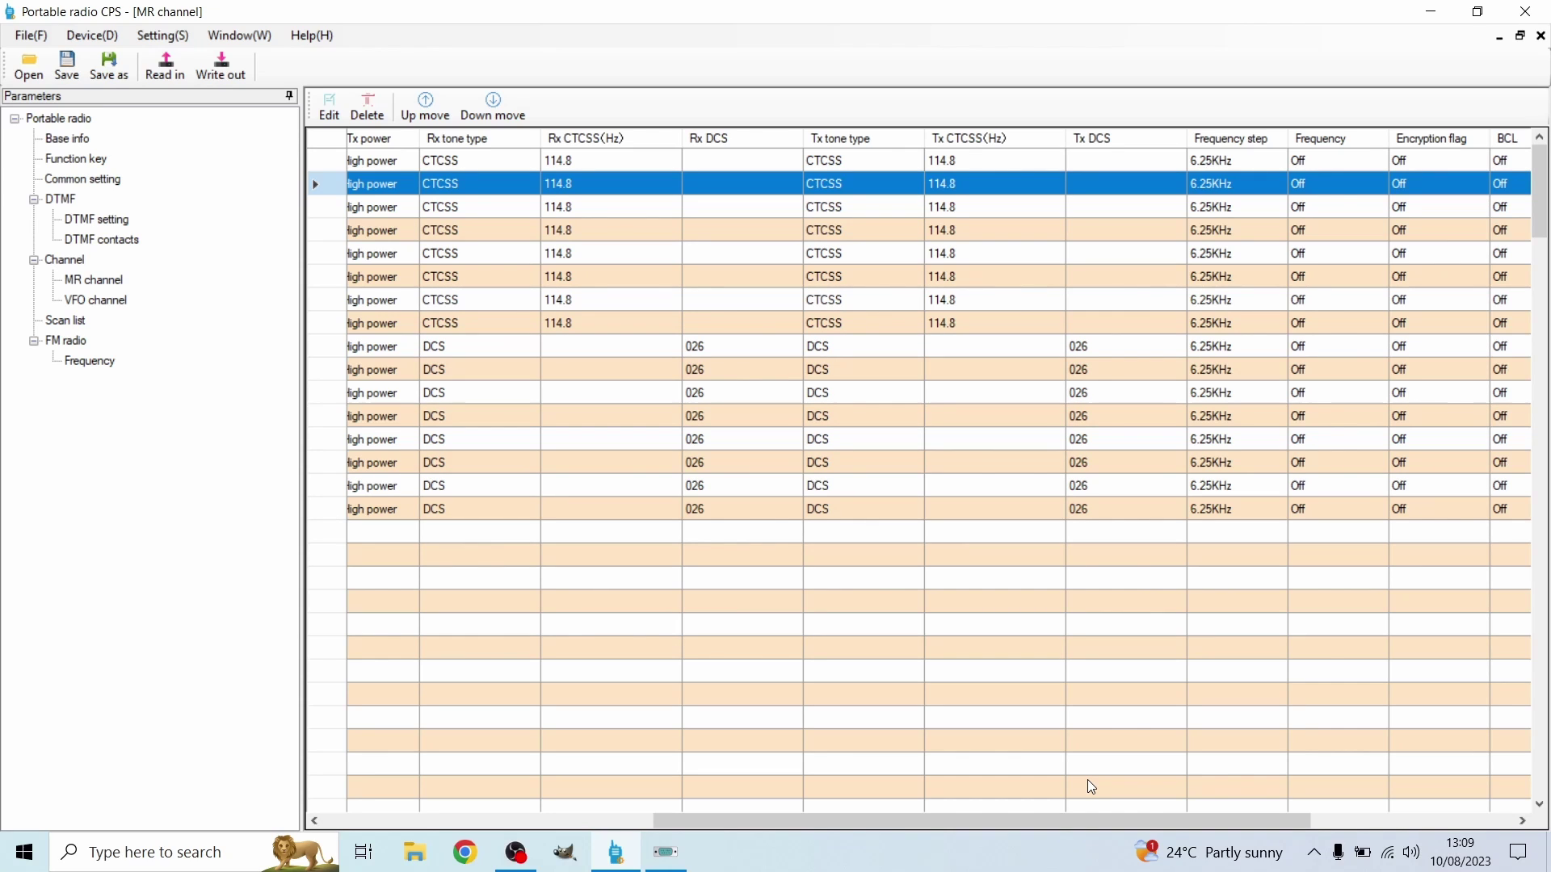
# Review Channel 1's settings in the MR channel list, compare them with the RT619 memories in CHIRP, and return to Portable radio CPS.
pyautogui.moveTo(1068, 822); pyautogui.dragTo(584, 776)
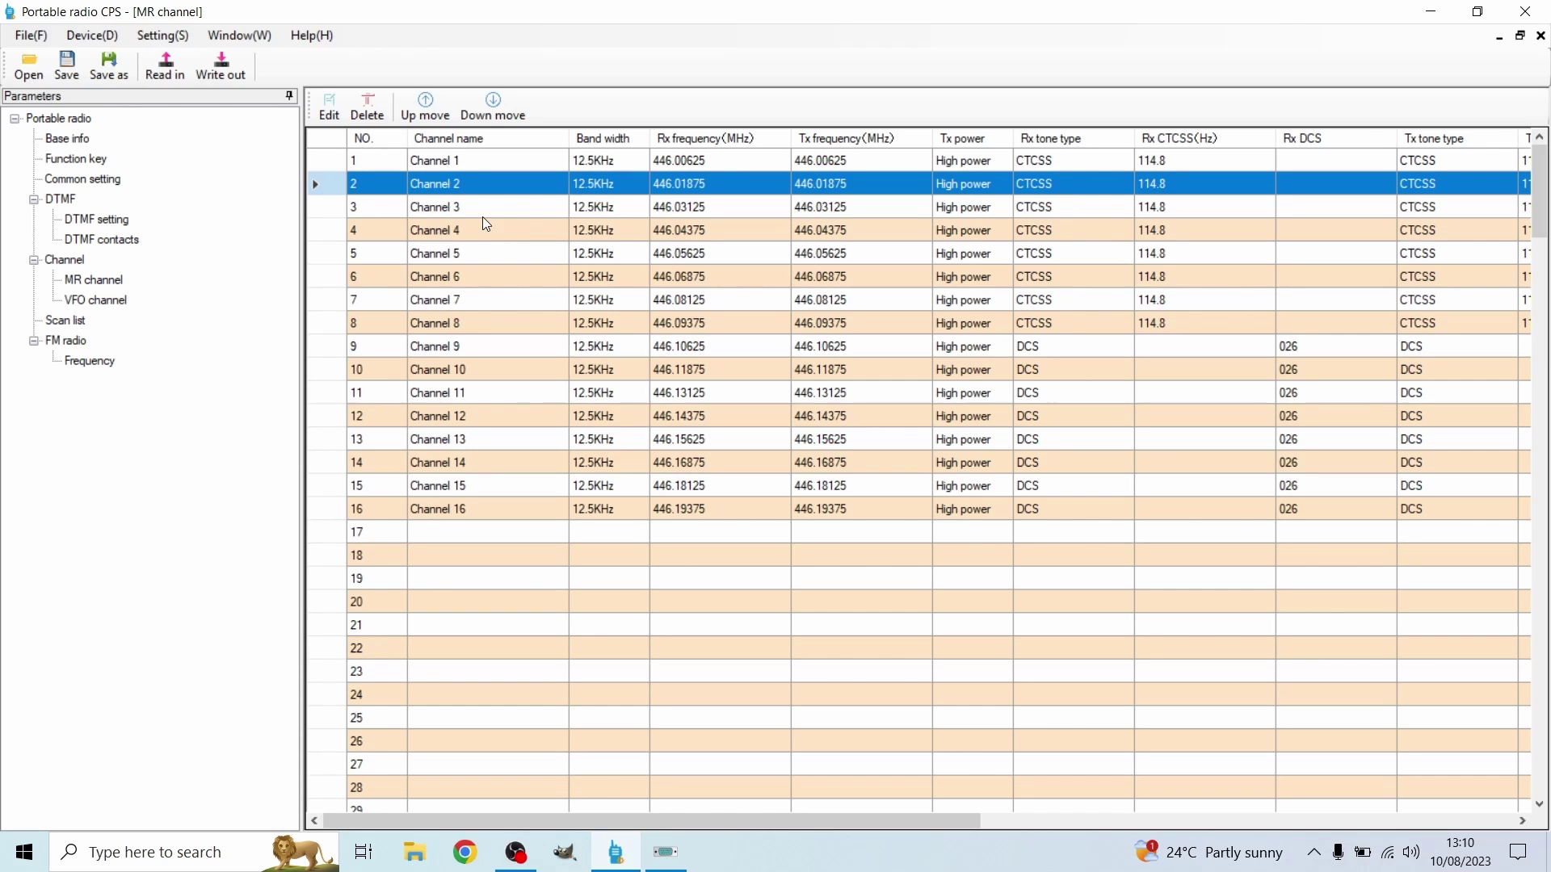
pyautogui.doubleClick(732, 162)
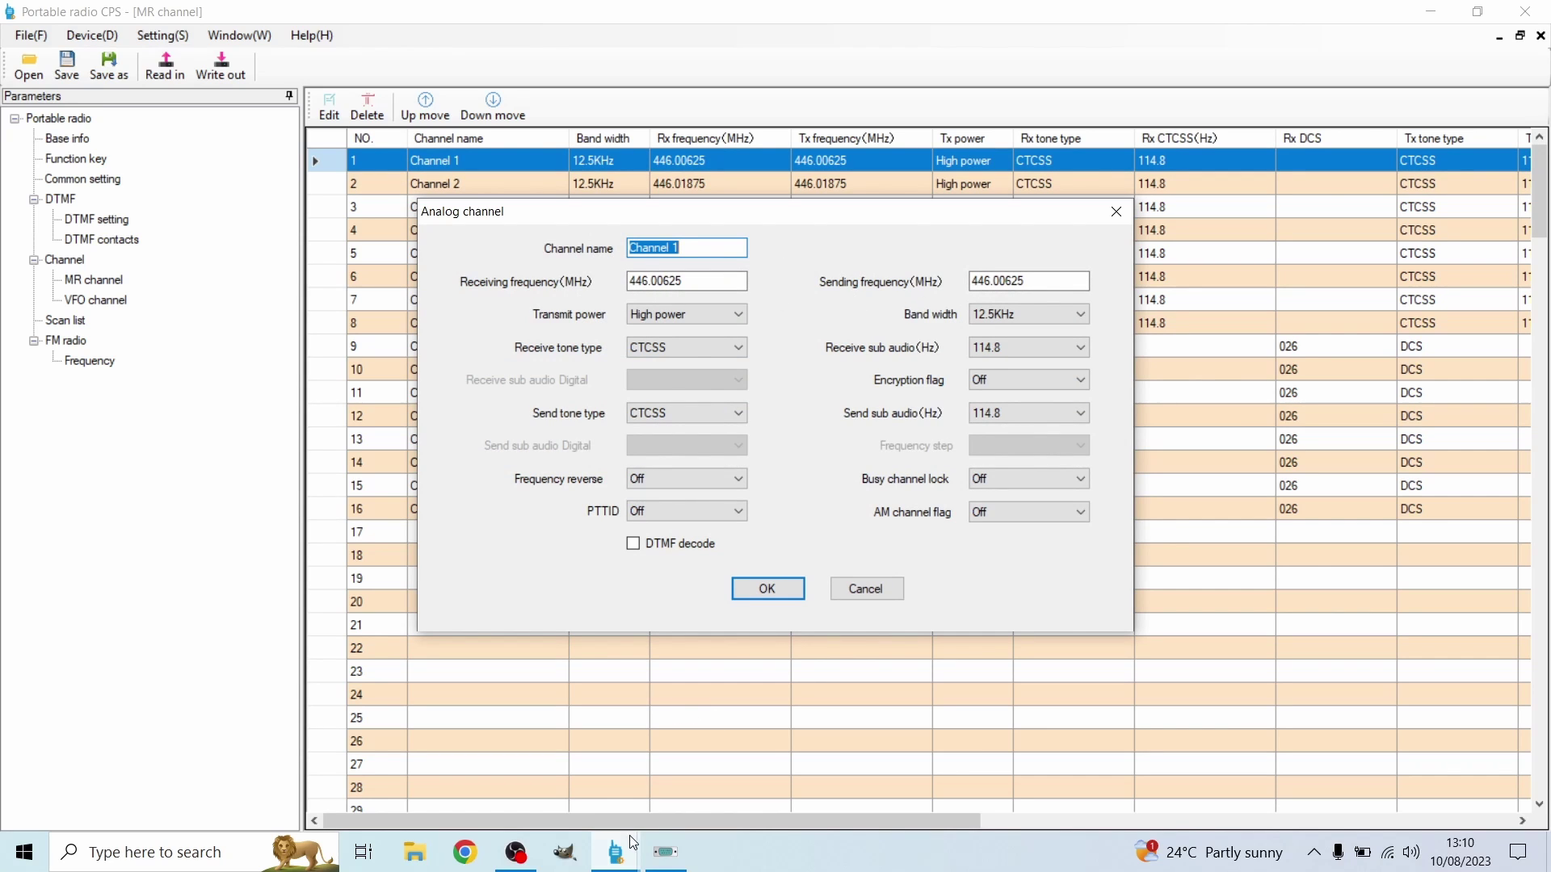
pyautogui.click(770, 595)
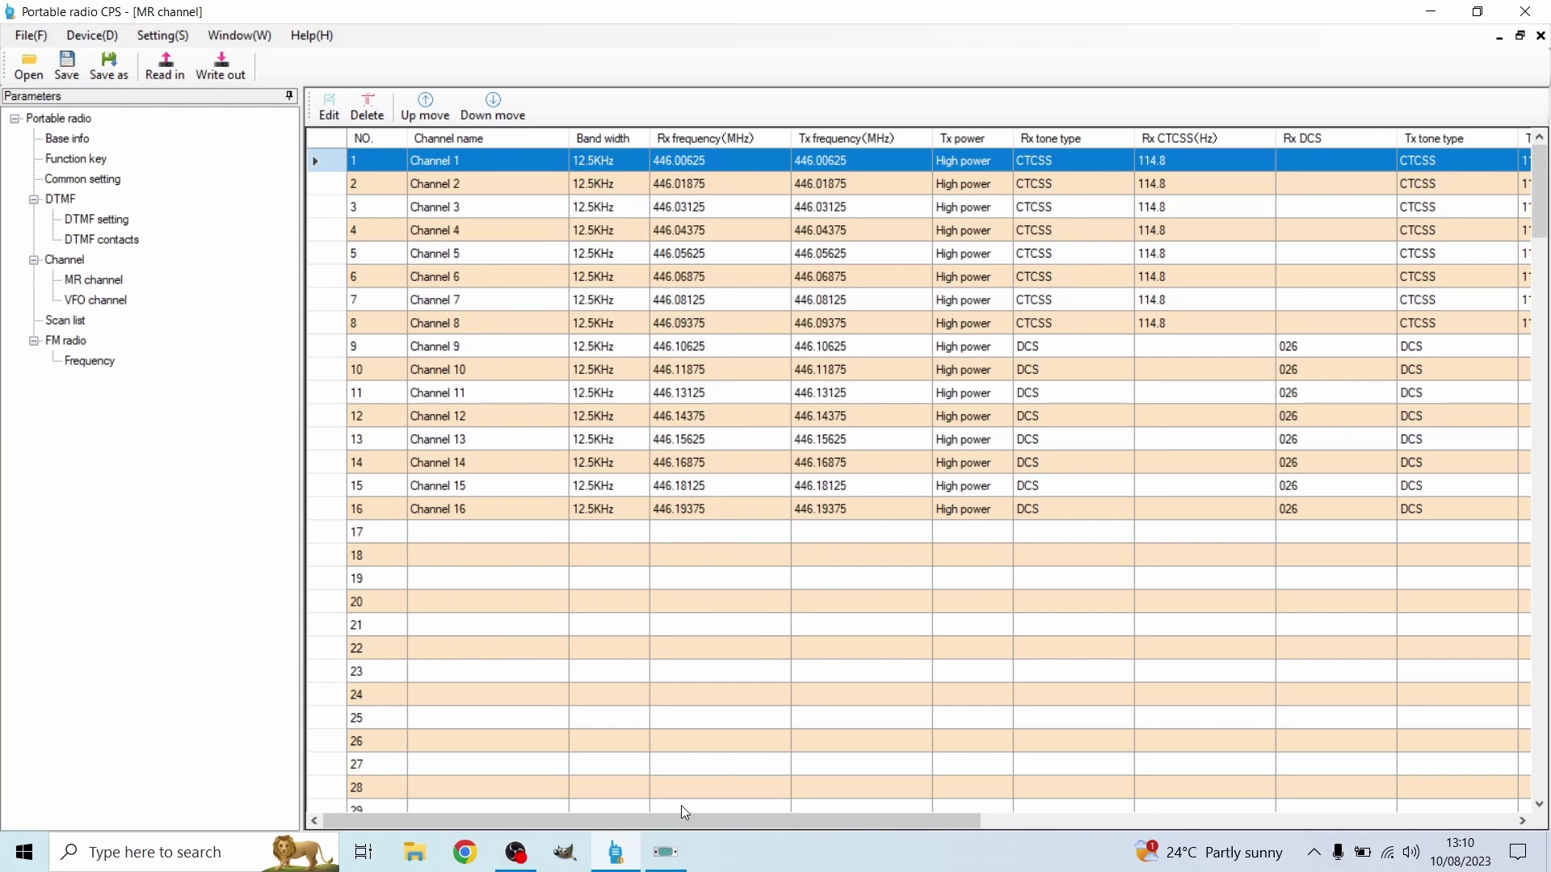
pyautogui.click(685, 842)
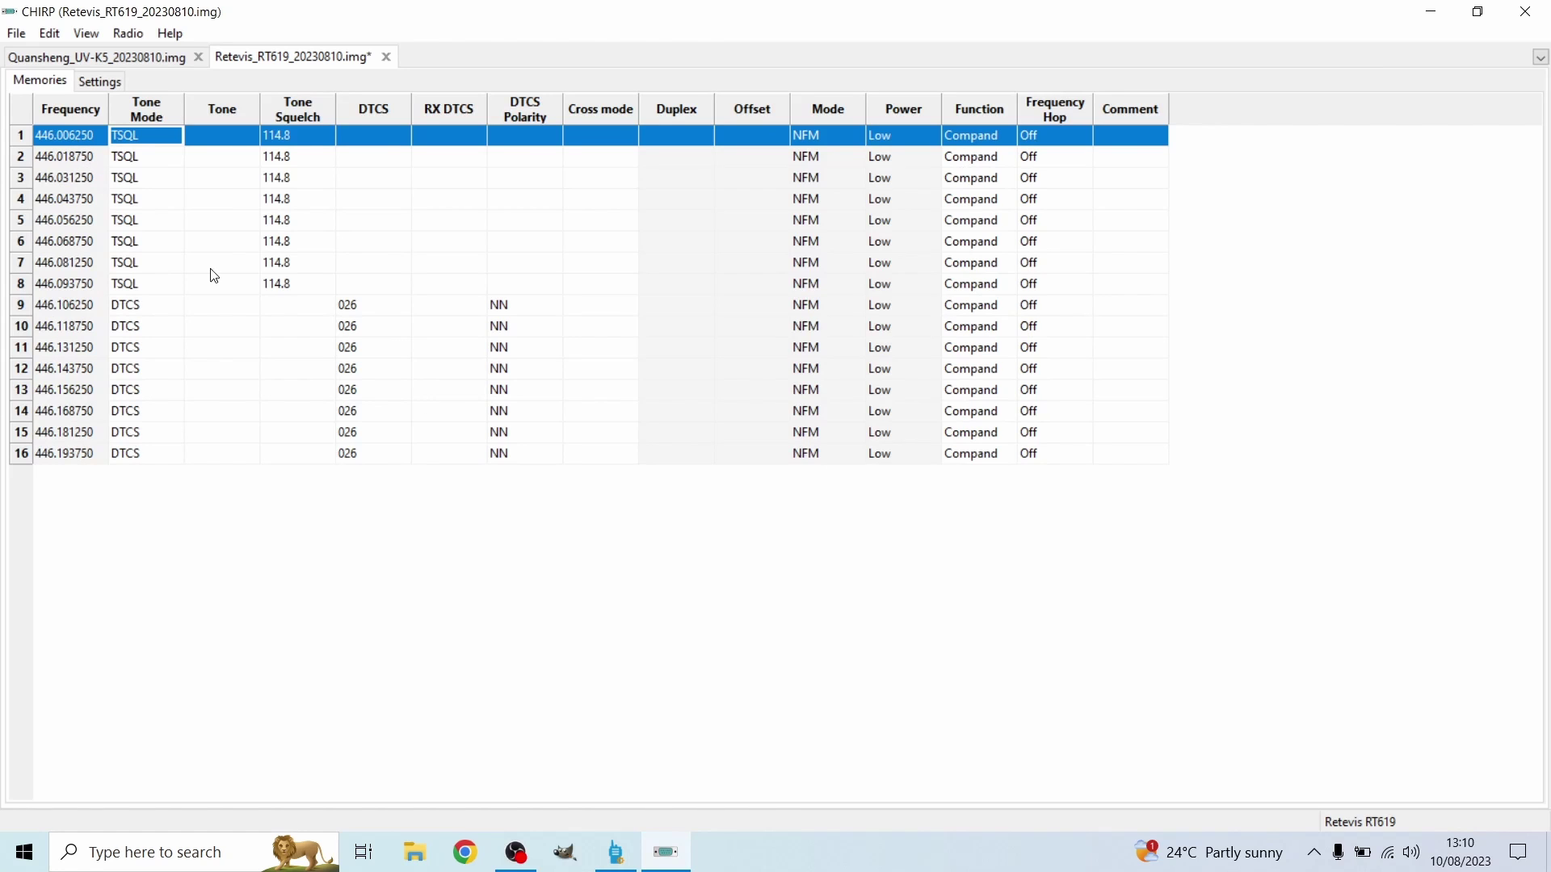
pyautogui.click(637, 861)
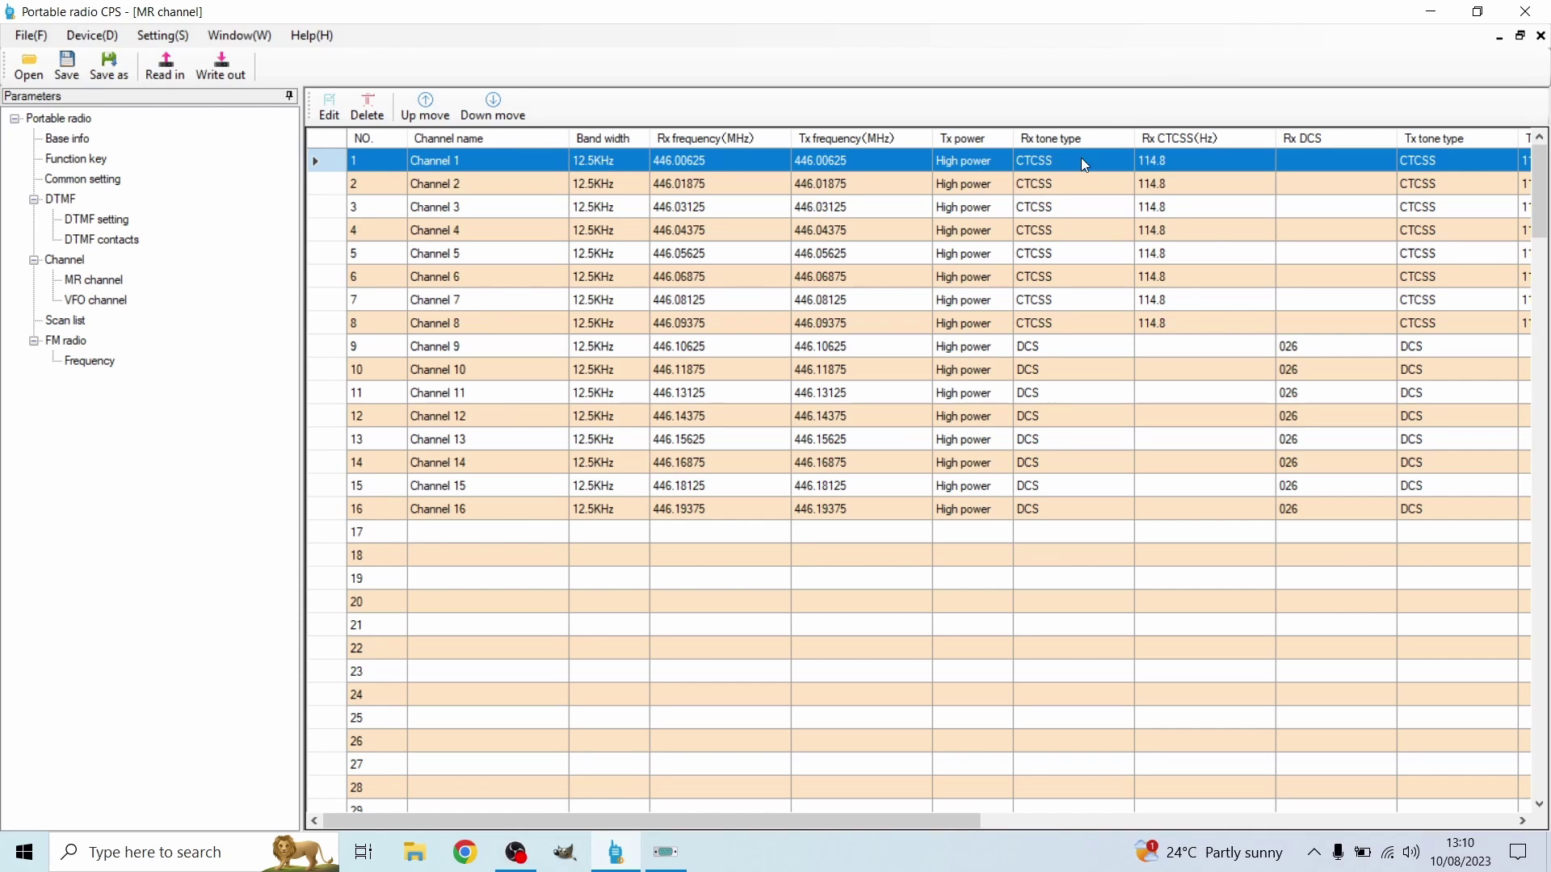
# Examine Channel 9's DCS tone settings and accept them unchanged, and review the remaining columns of the MR channel list.
pyautogui.doubleClick(1053, 348)
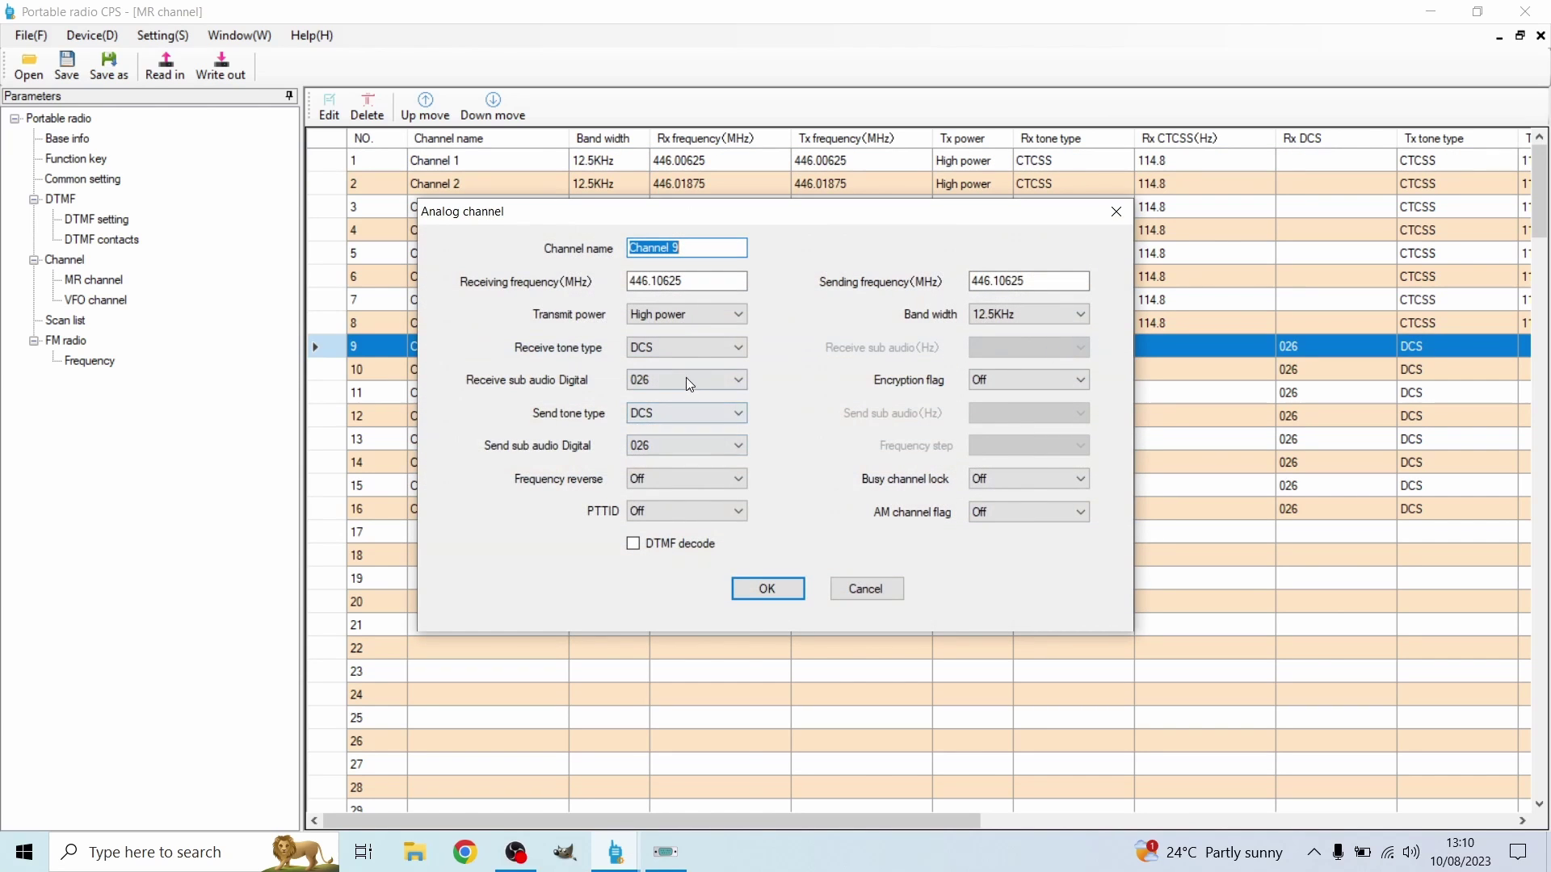
pyautogui.click(686, 386)
pyautogui.click(804, 363)
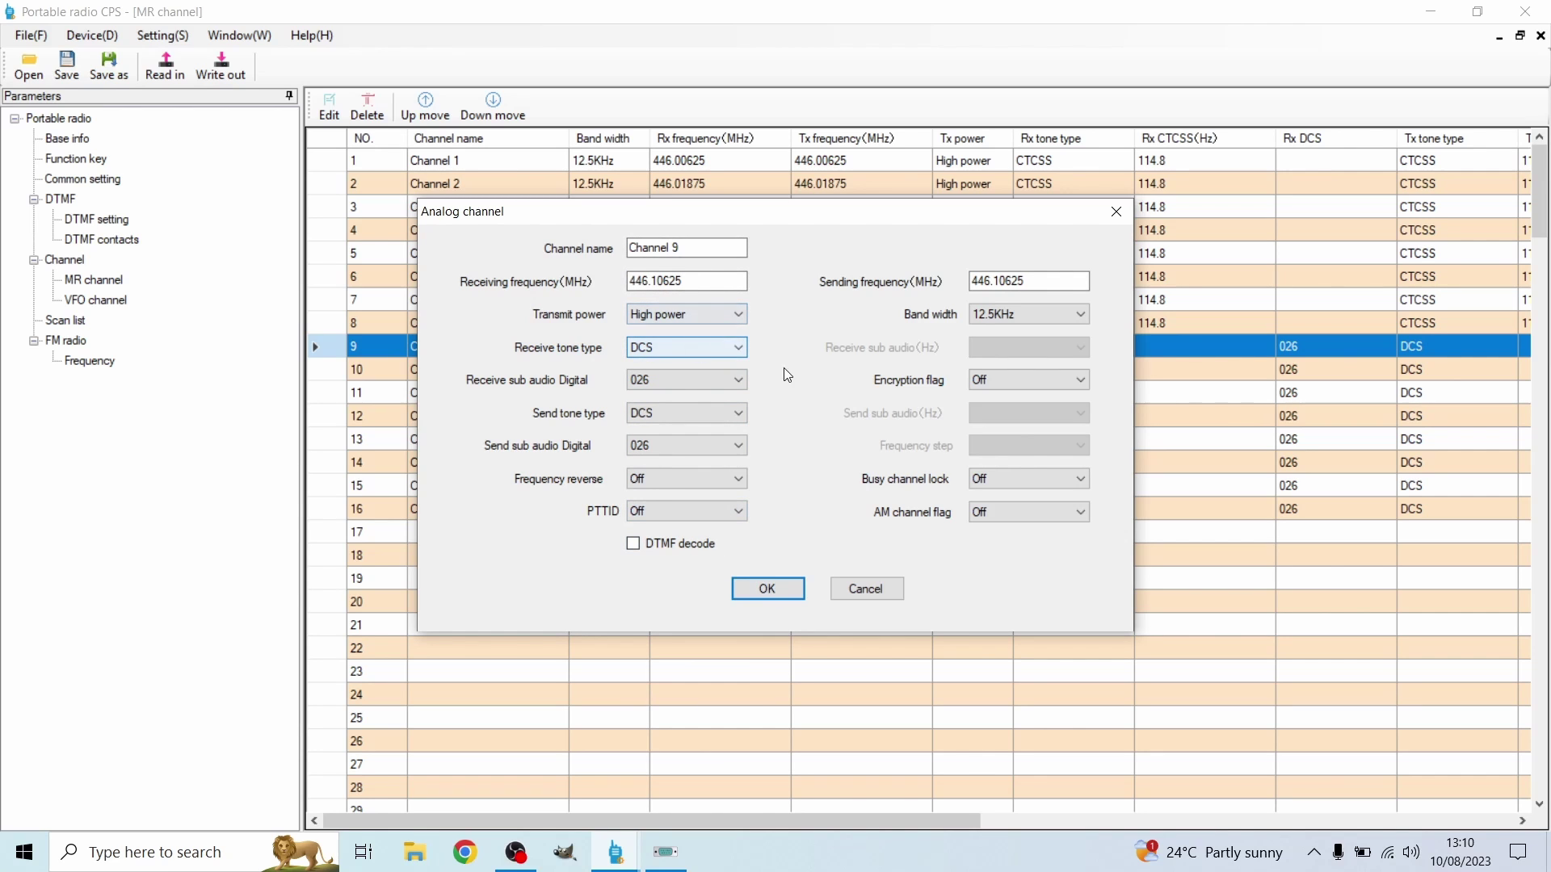
pyautogui.press('Return')
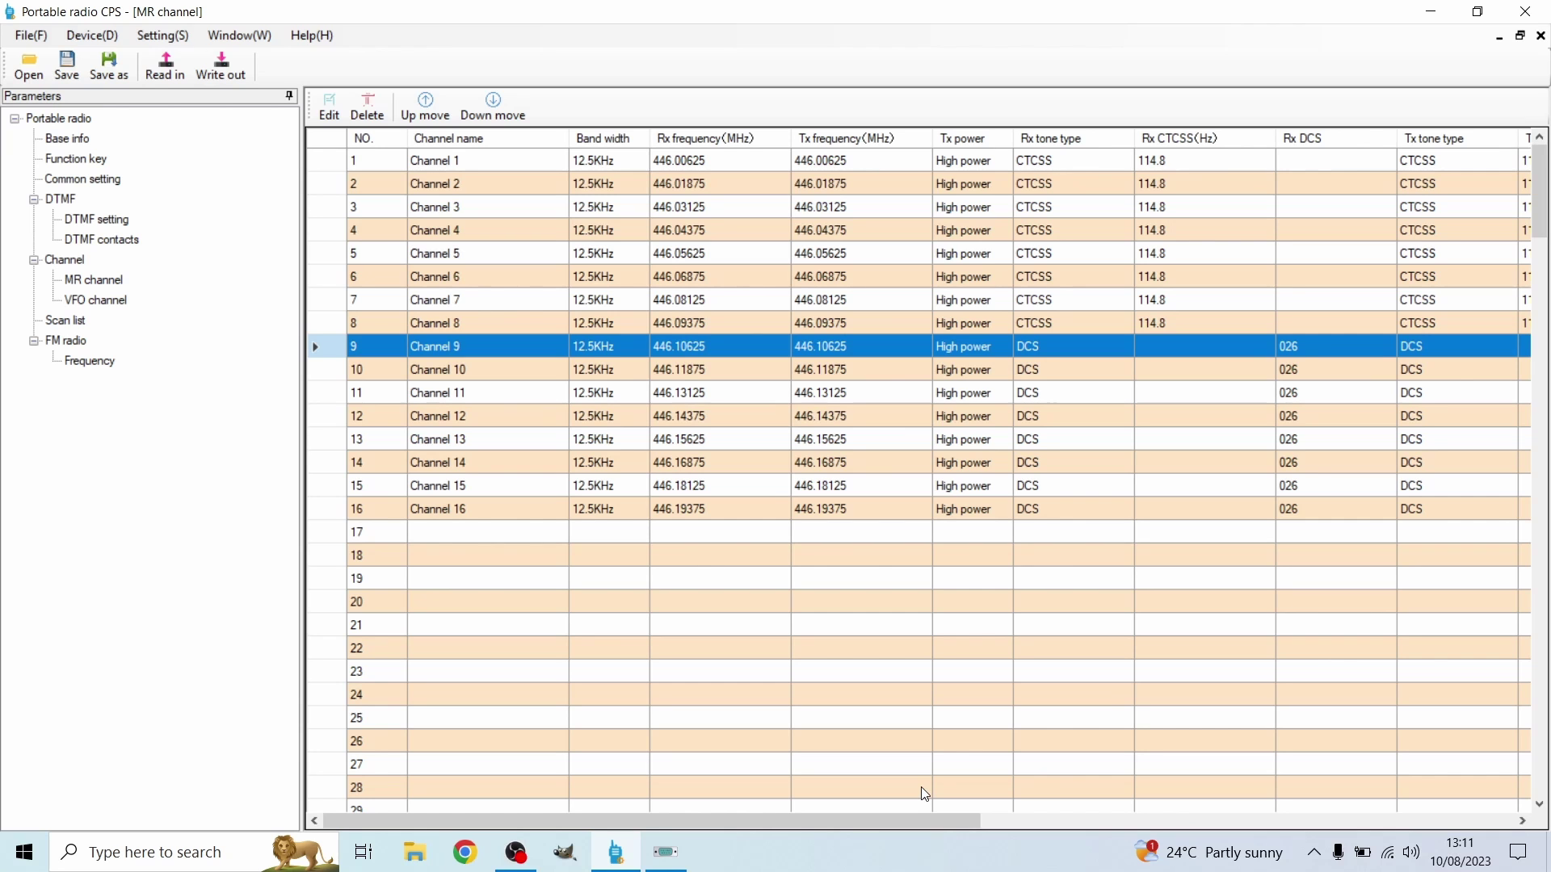
pyautogui.moveTo(934, 819); pyautogui.dragTo(1501, 769)
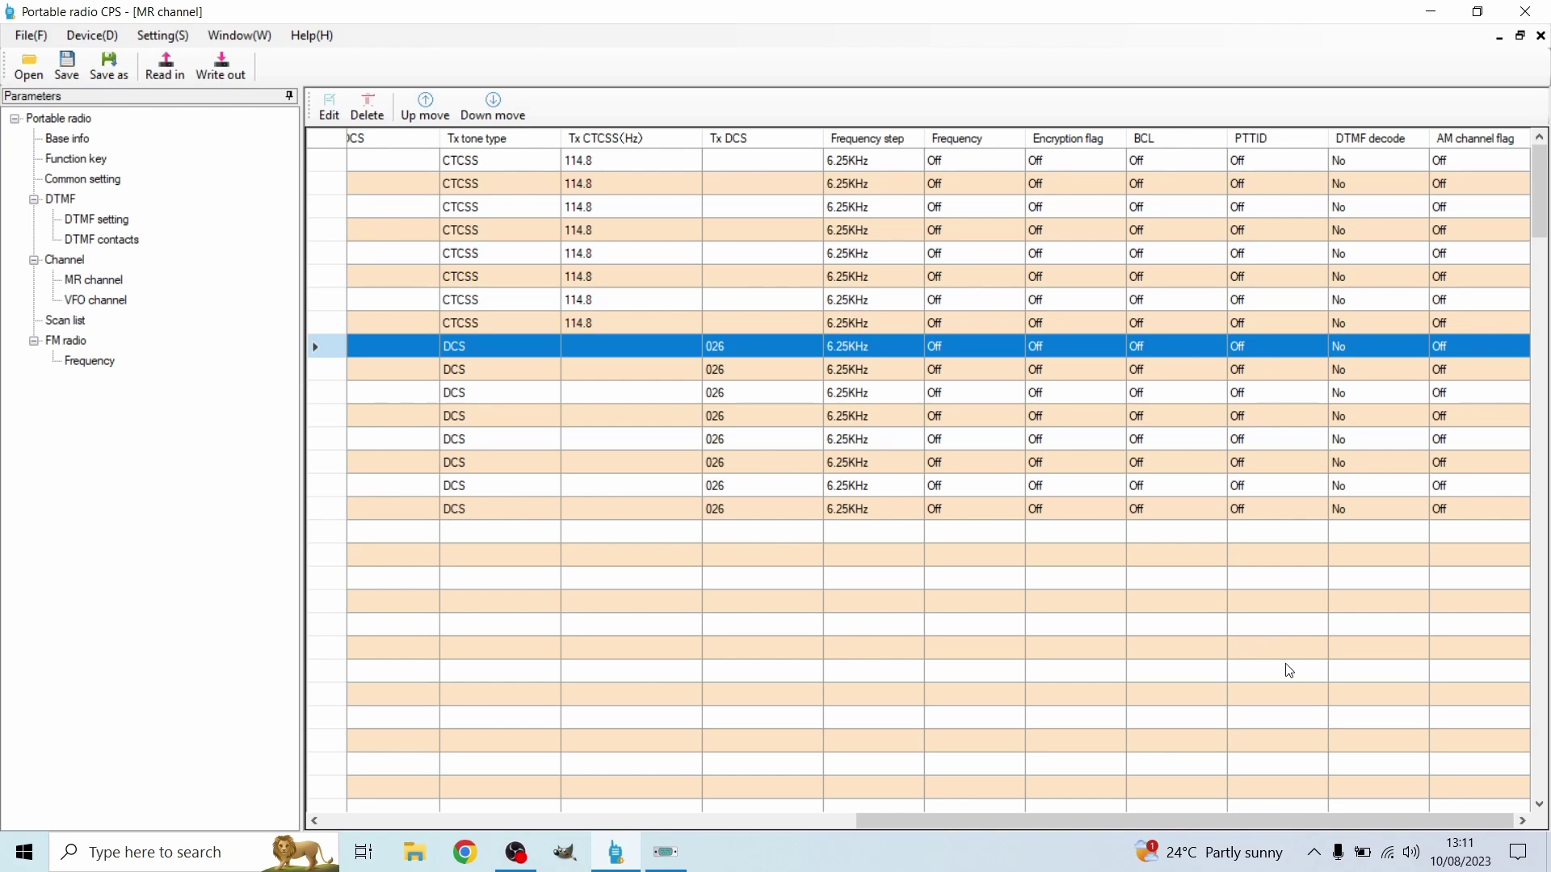
pyautogui.moveTo(1108, 821)
pyautogui.mouseDown()
pyautogui.moveTo(1078, 826)
pyautogui.moveTo(1121, 822)
pyautogui.moveTo(436, 784)
pyautogui.moveTo(480, 729)
pyautogui.mouseUp()
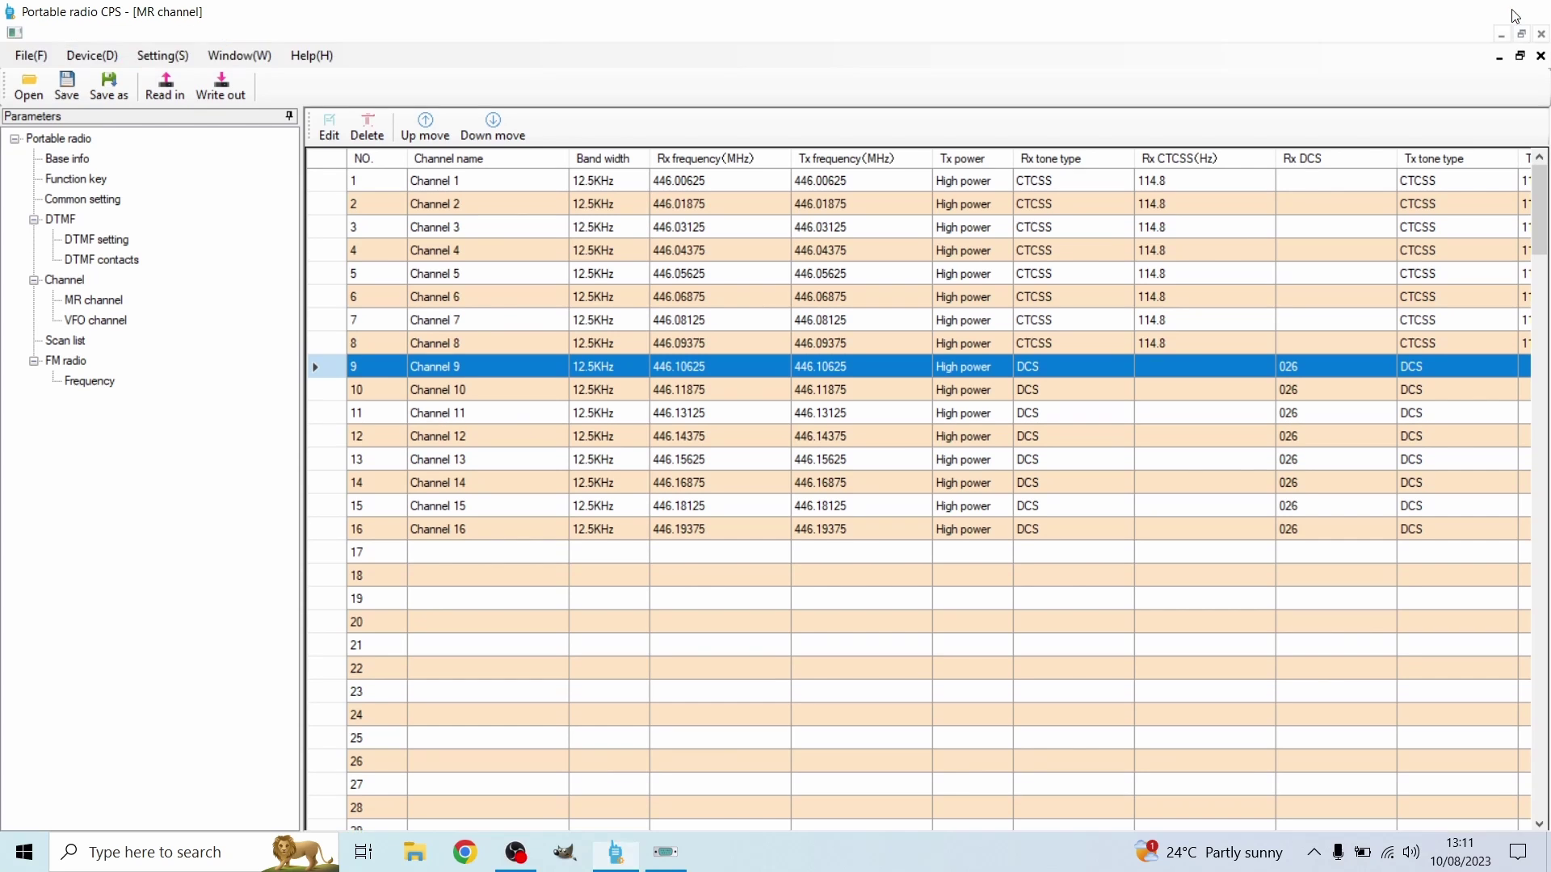
# Close Portable radio CPS, switch to CHIRP, and close the Quansheng_UV-K5_20230810.img file.
pyautogui.click(1431, 11)
pyautogui.click(617, 853)
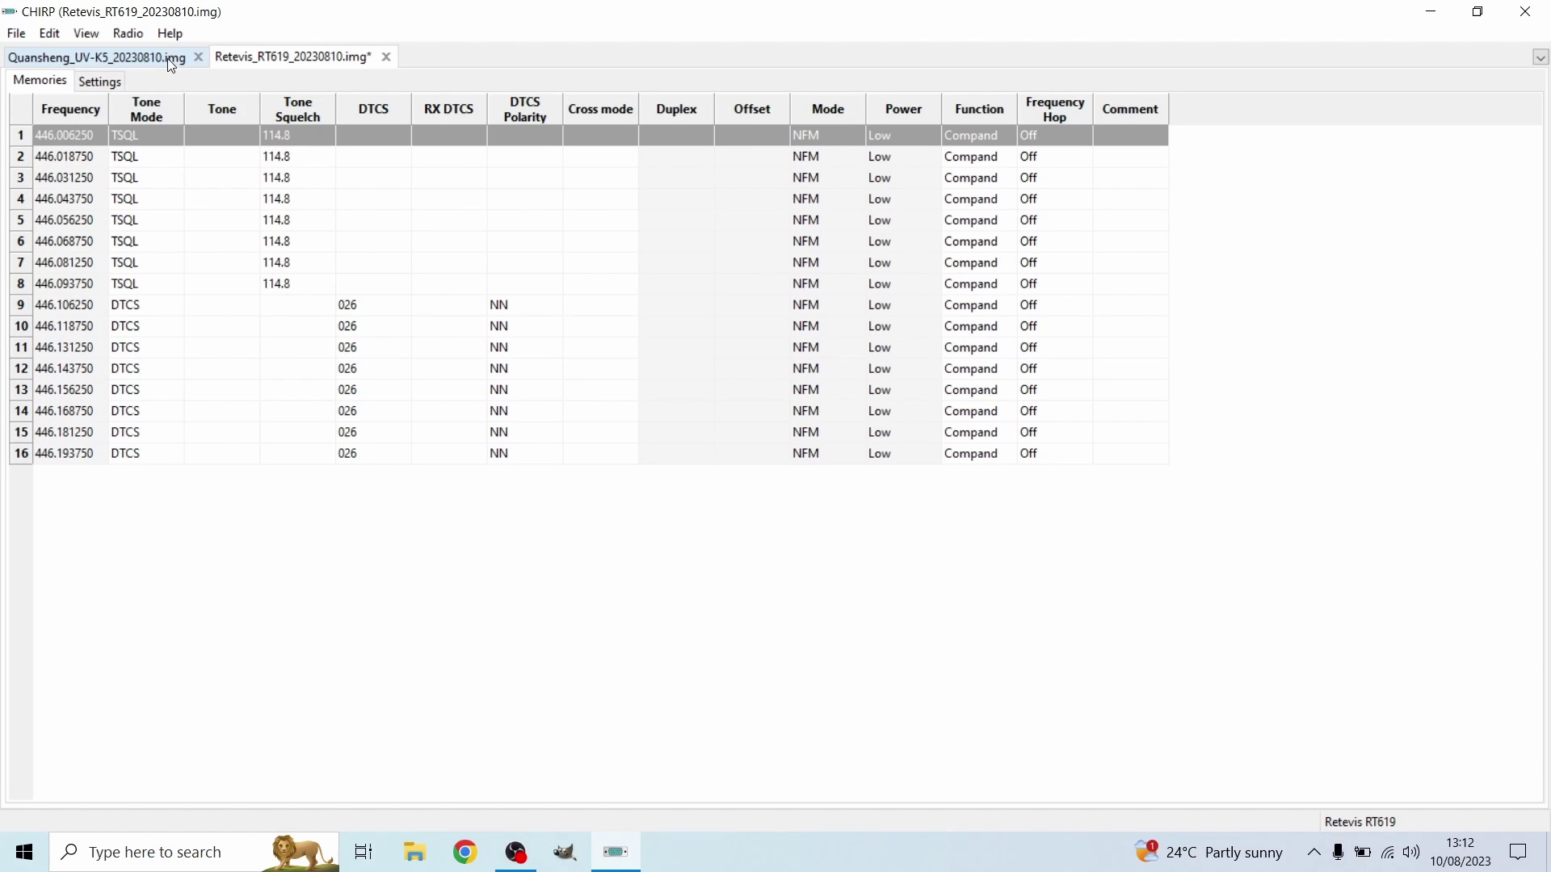
pyautogui.click(200, 57)
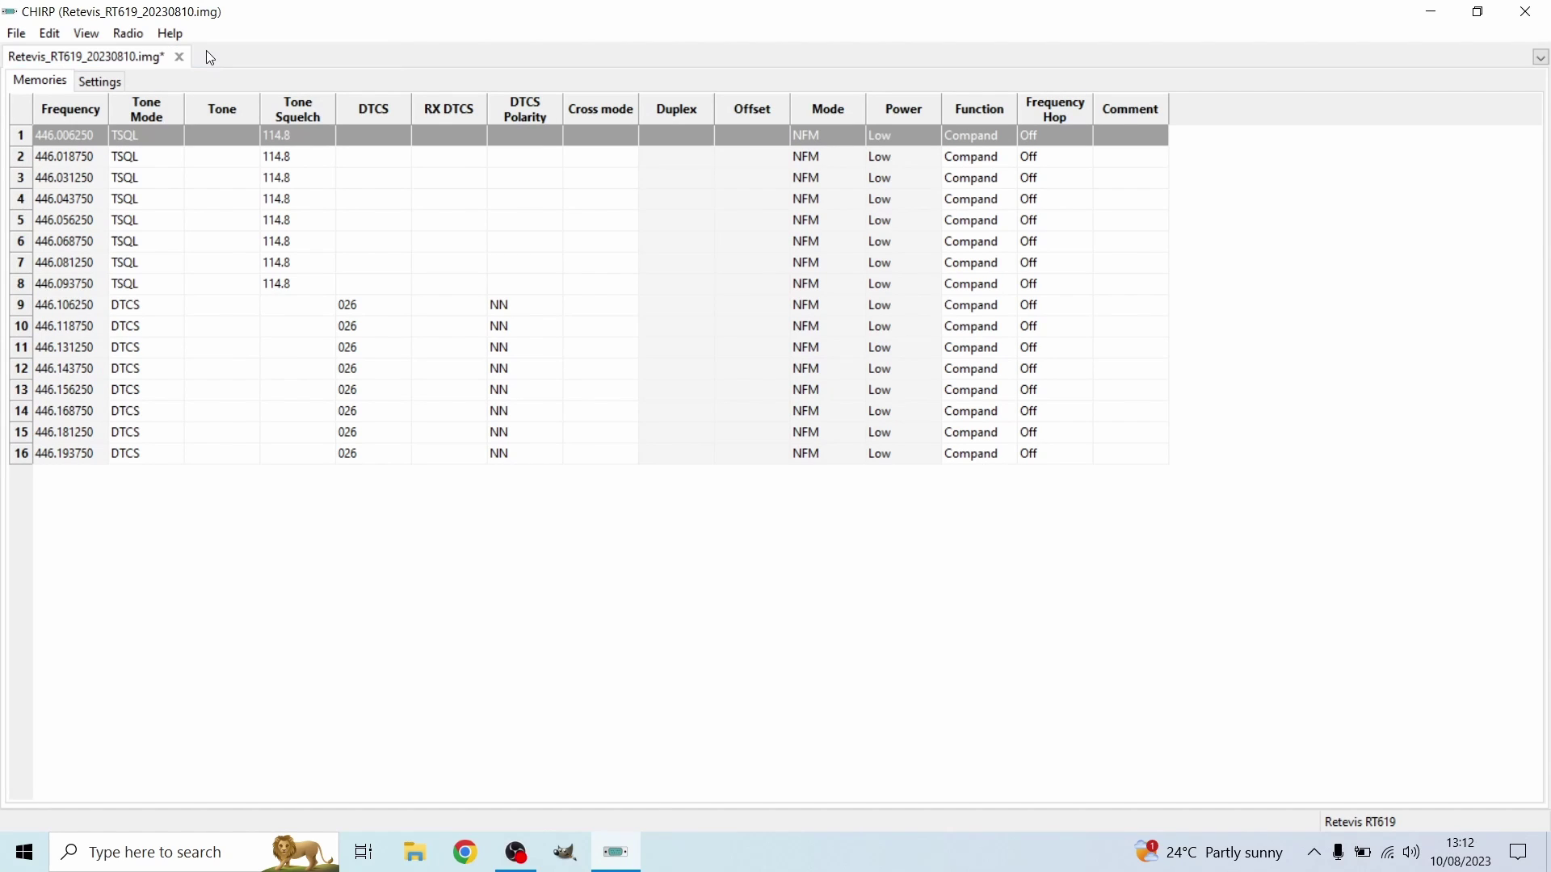
# Begin a download from the radio and set the vendor to Quansheng.
pyautogui.click(128, 36)
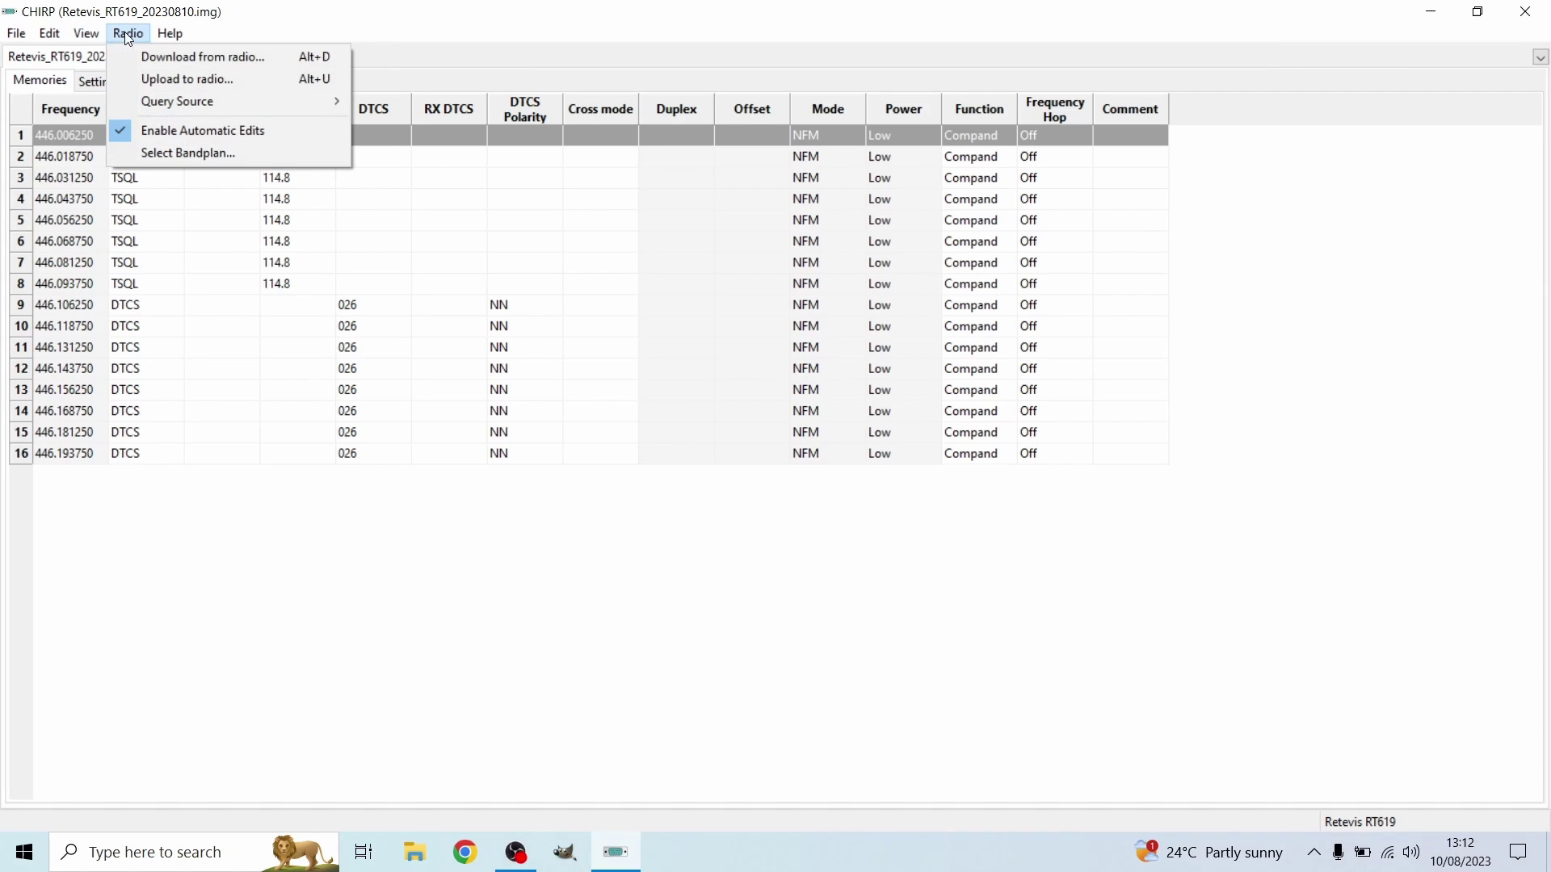
pyautogui.click(220, 58)
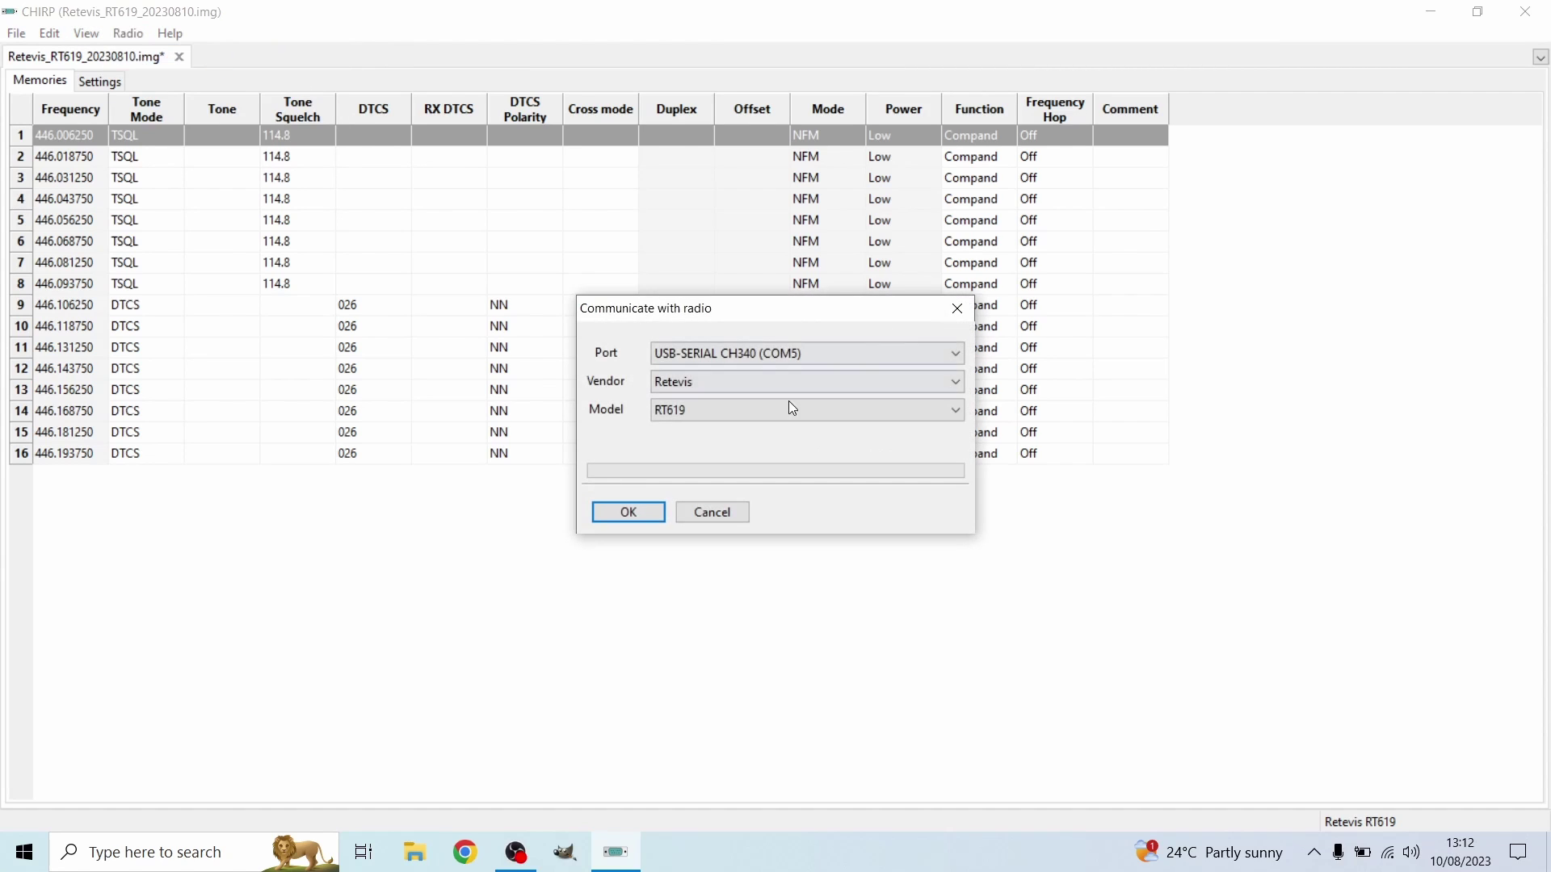
pyautogui.click(780, 382)
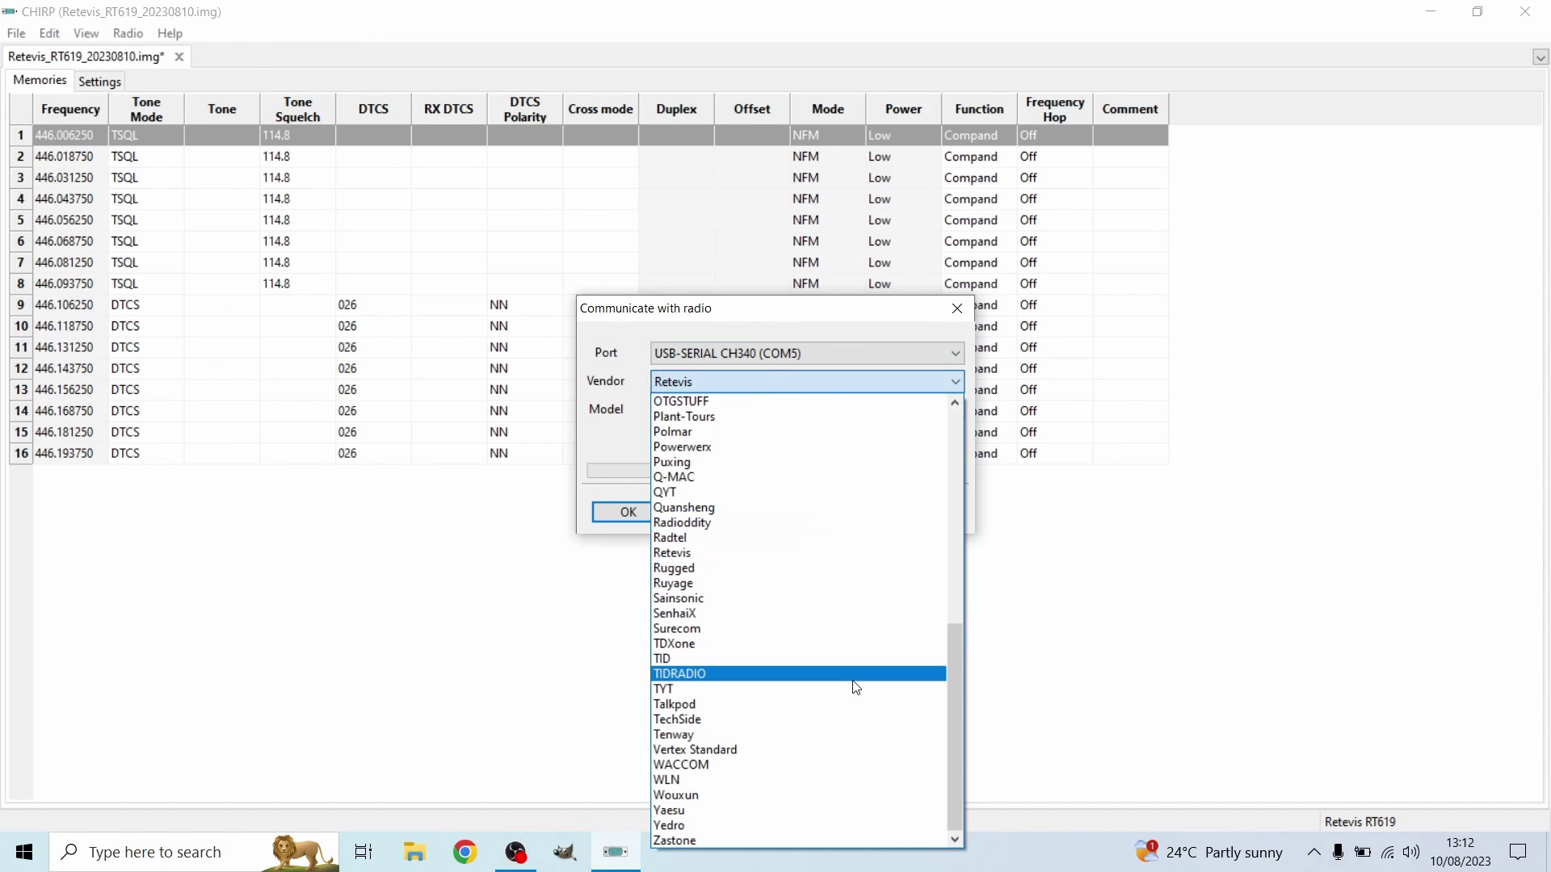
pyautogui.scroll(4, 762, 651)
pyautogui.scroll(-4, 765, 659)
pyautogui.scroll(-1, 765, 659)
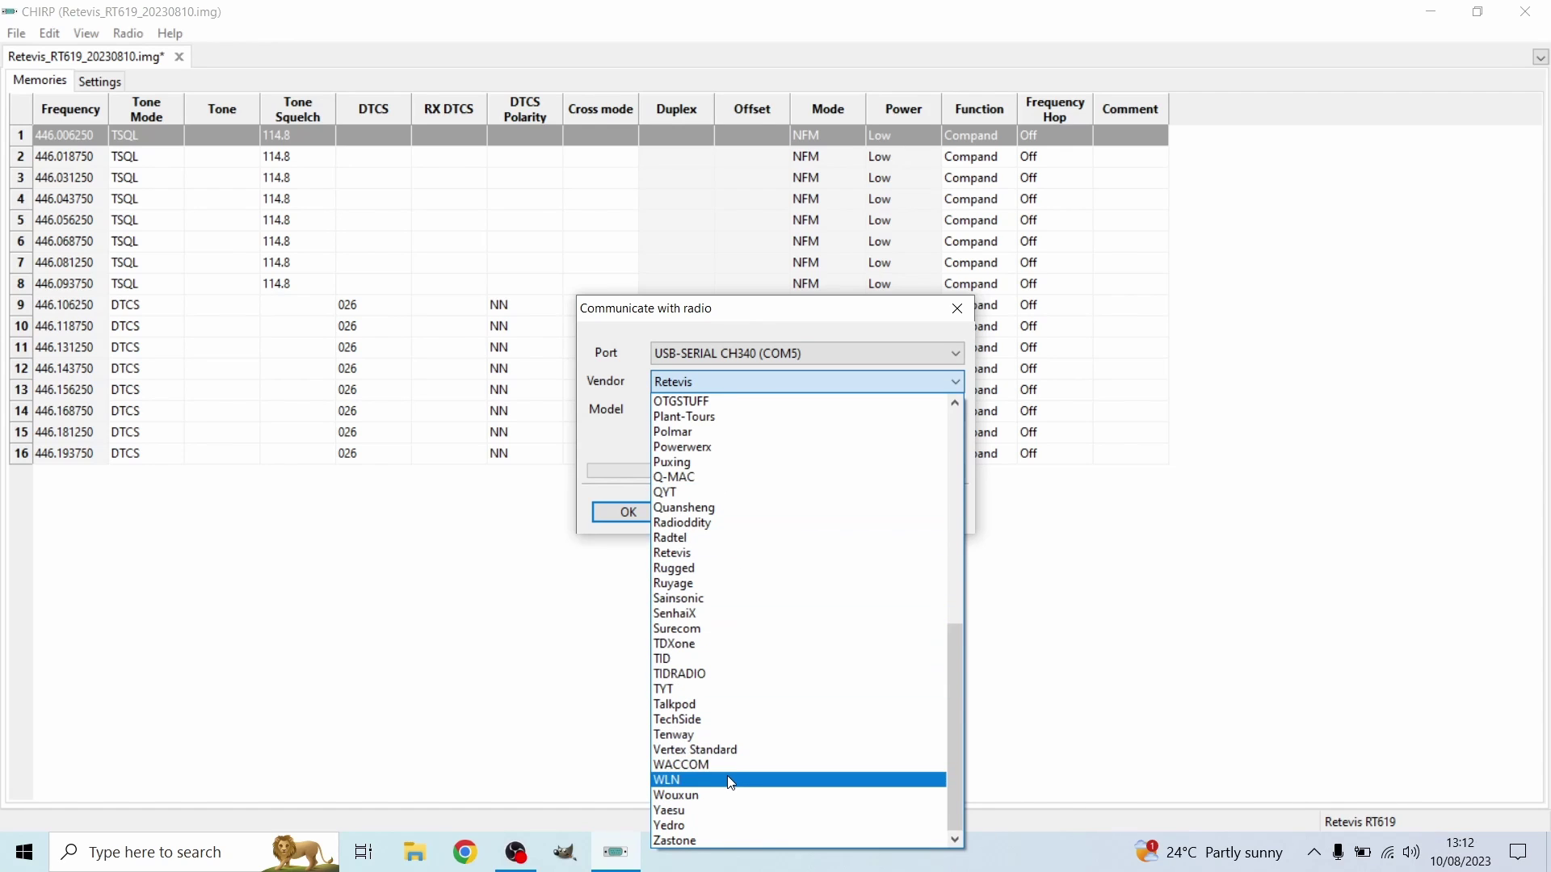
pyautogui.click(710, 508)
pyautogui.click(700, 389)
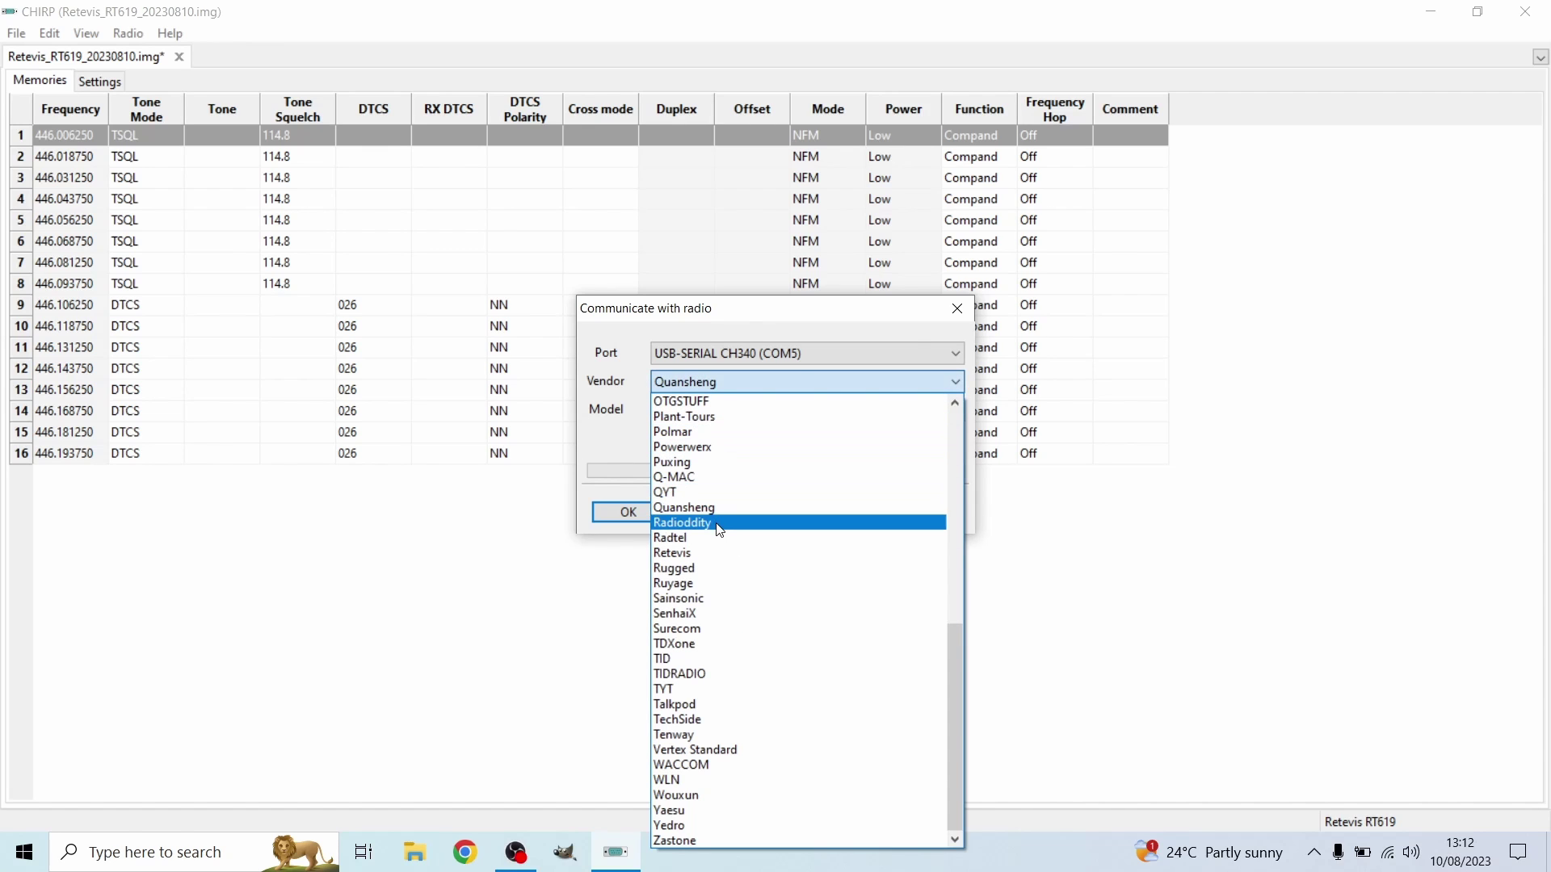
pyautogui.click(617, 433)
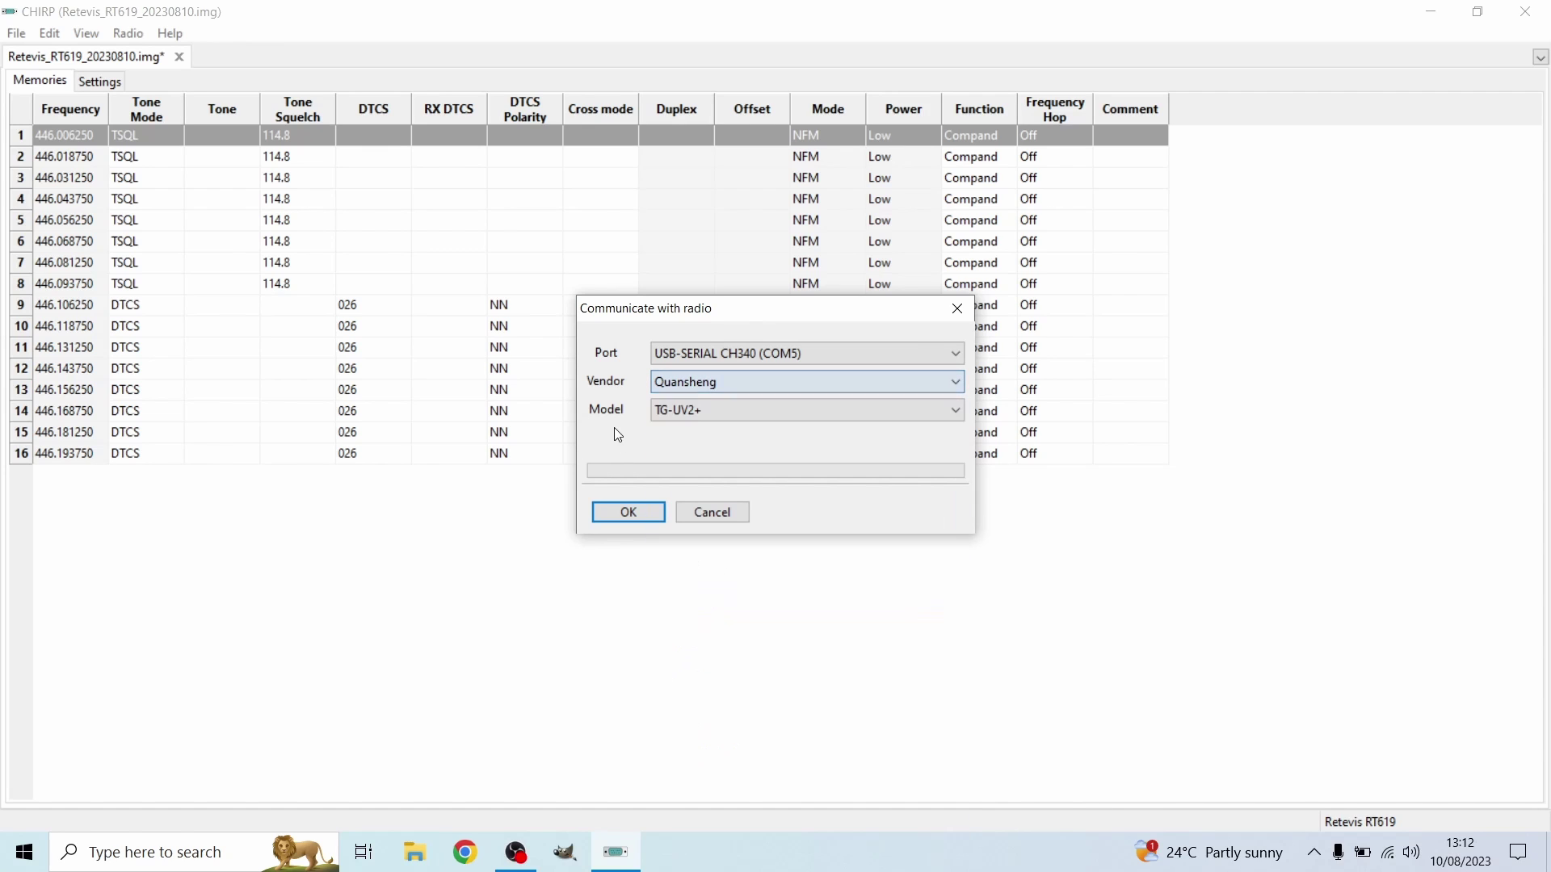
# Select the UV-K5 model and download the memories from the radio.
pyautogui.click(700, 412)
pyautogui.click(711, 443)
pyautogui.click(388, 515)
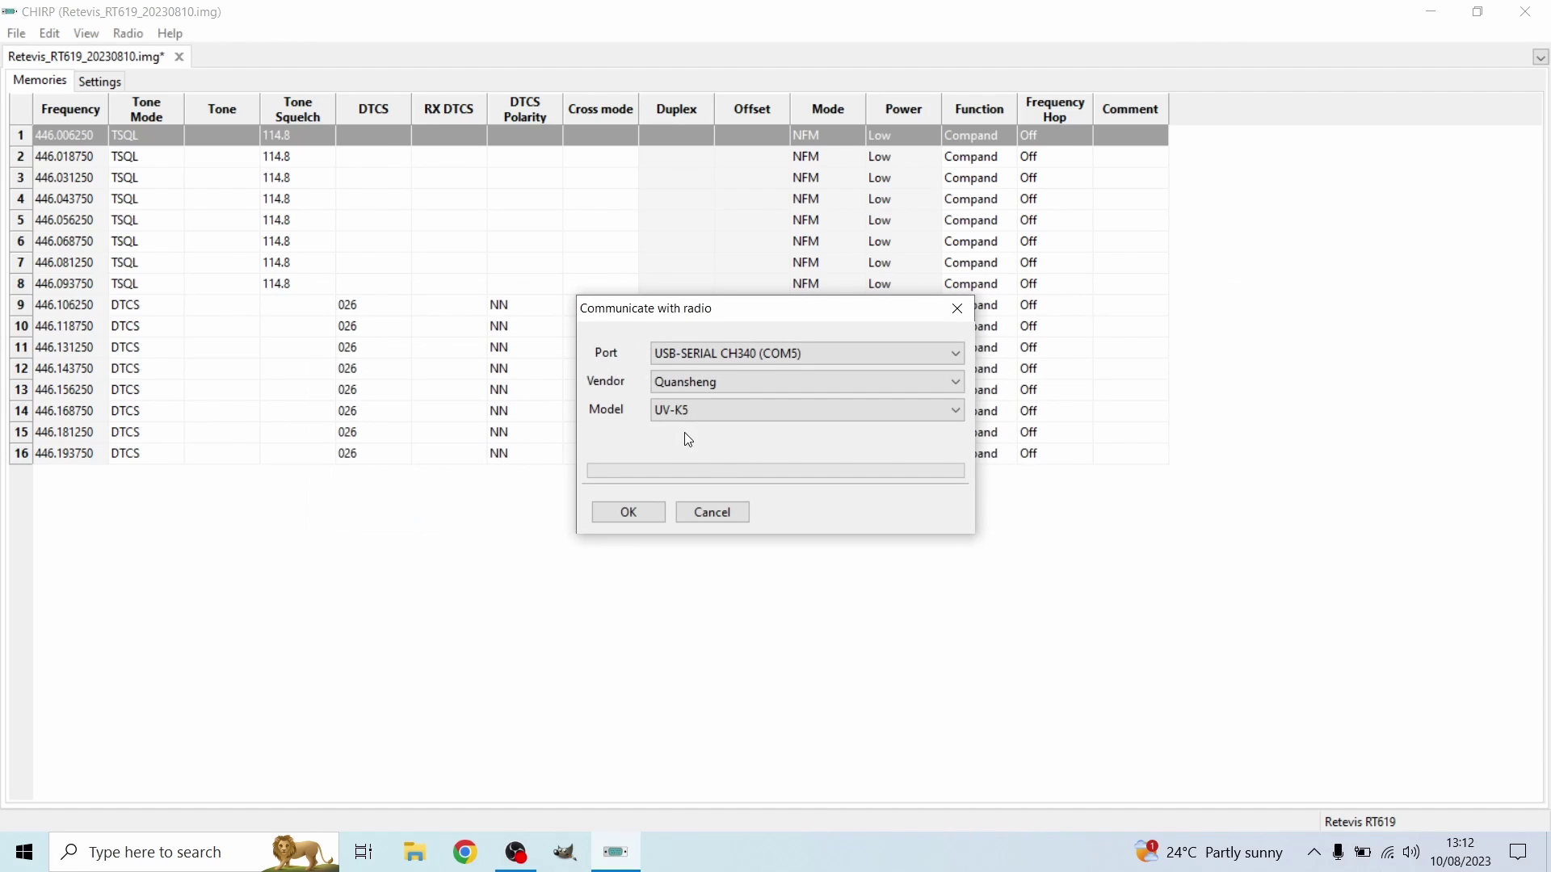
pyautogui.click(627, 511)
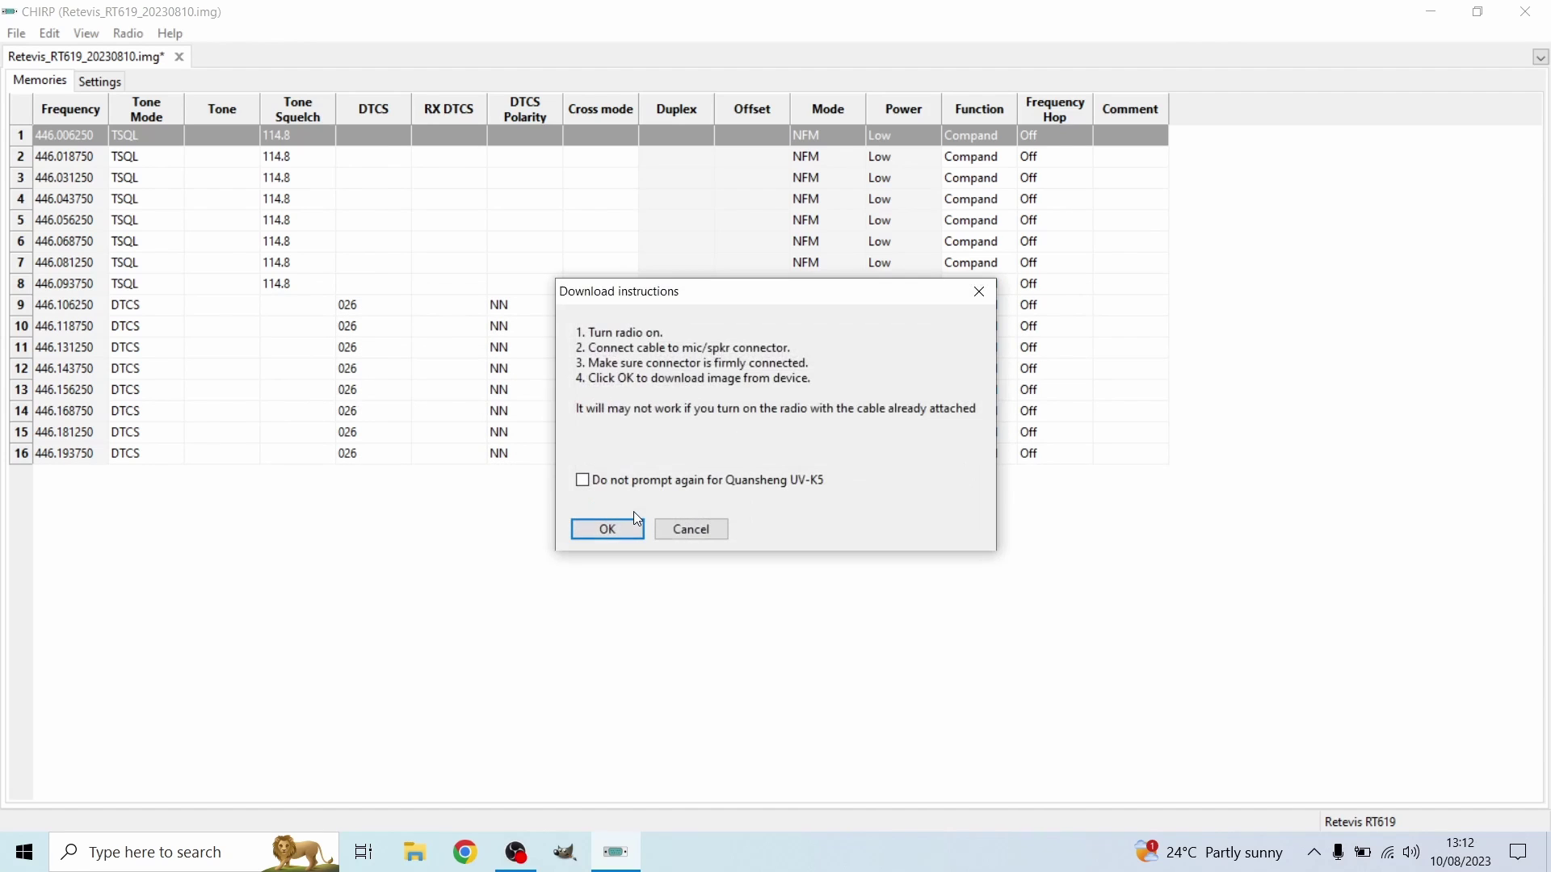
pyautogui.click(633, 521)
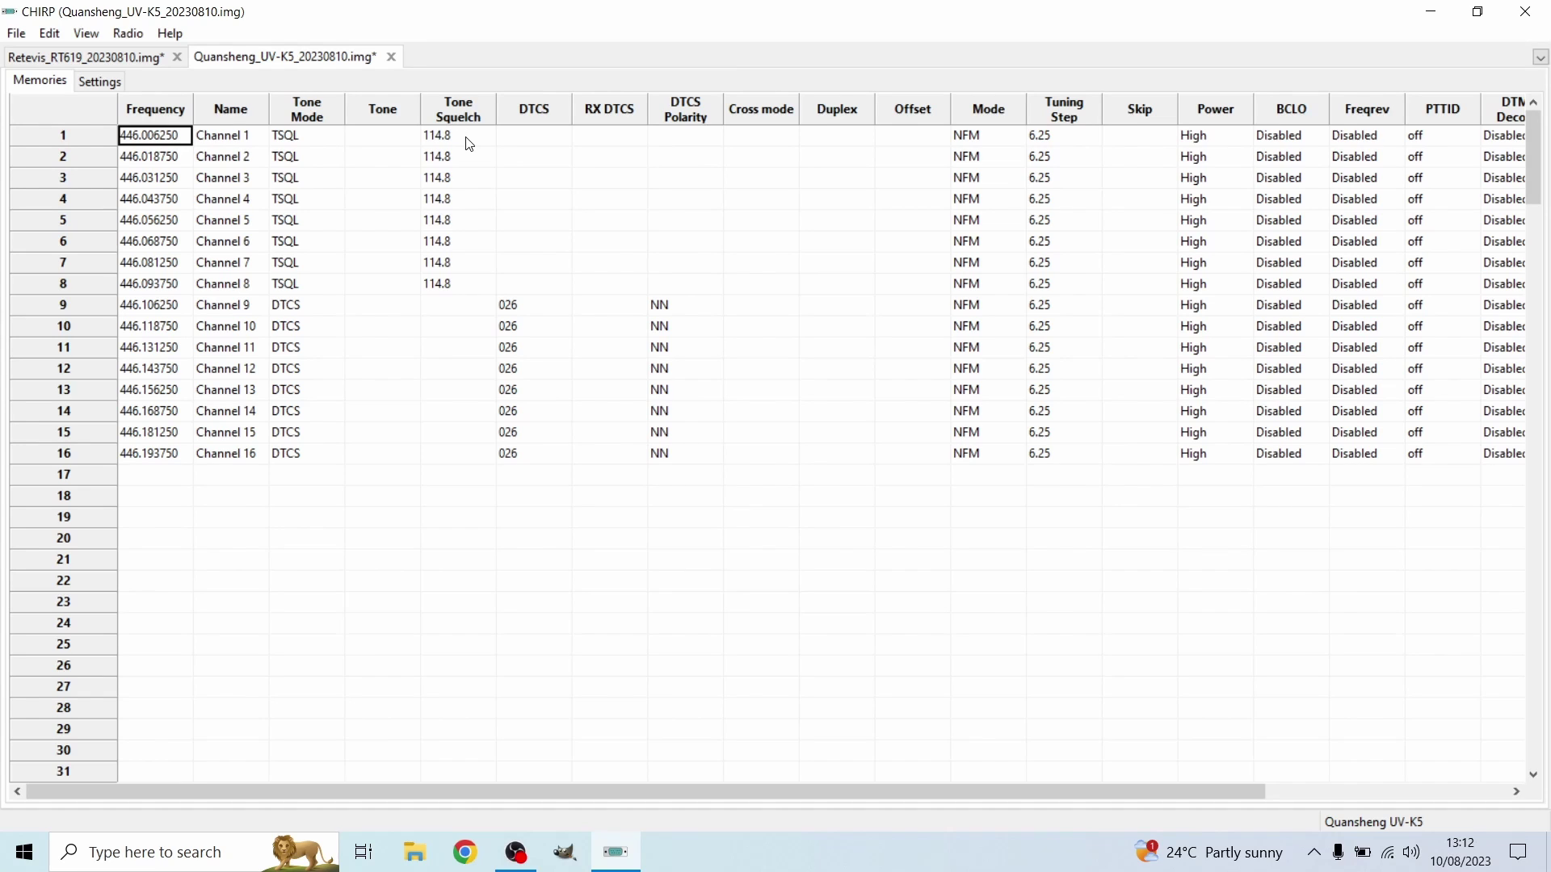
# Check Channel 1's tone mode and tone squelch in the downloaded Quansheng UV-K5 memories.
pyautogui.click(336, 144)
pyautogui.click(338, 142)
pyautogui.click(316, 145)
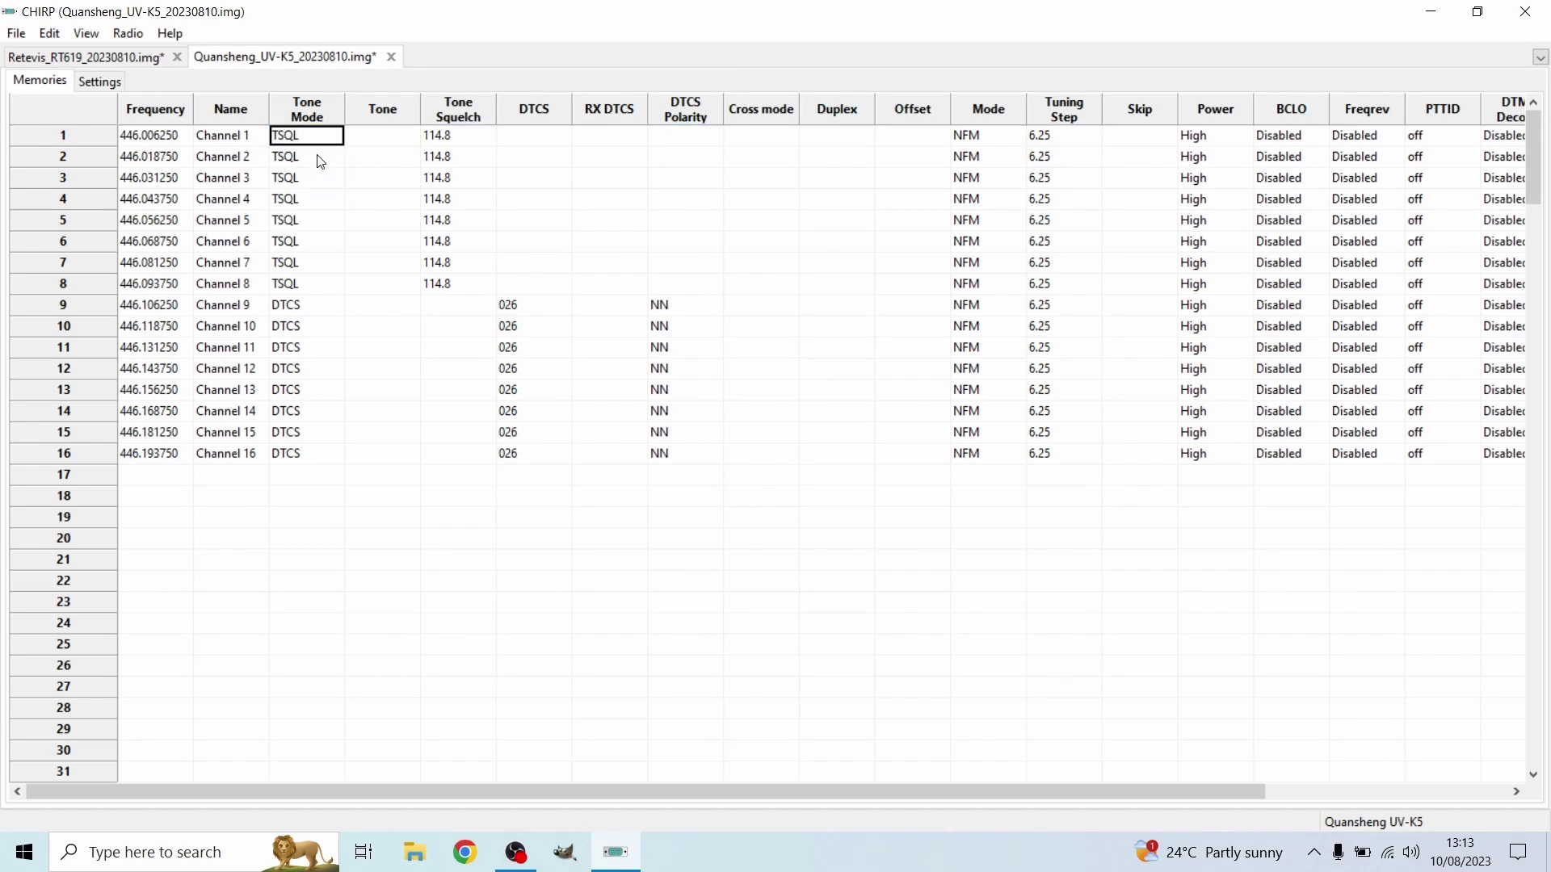
pyautogui.click(462, 141)
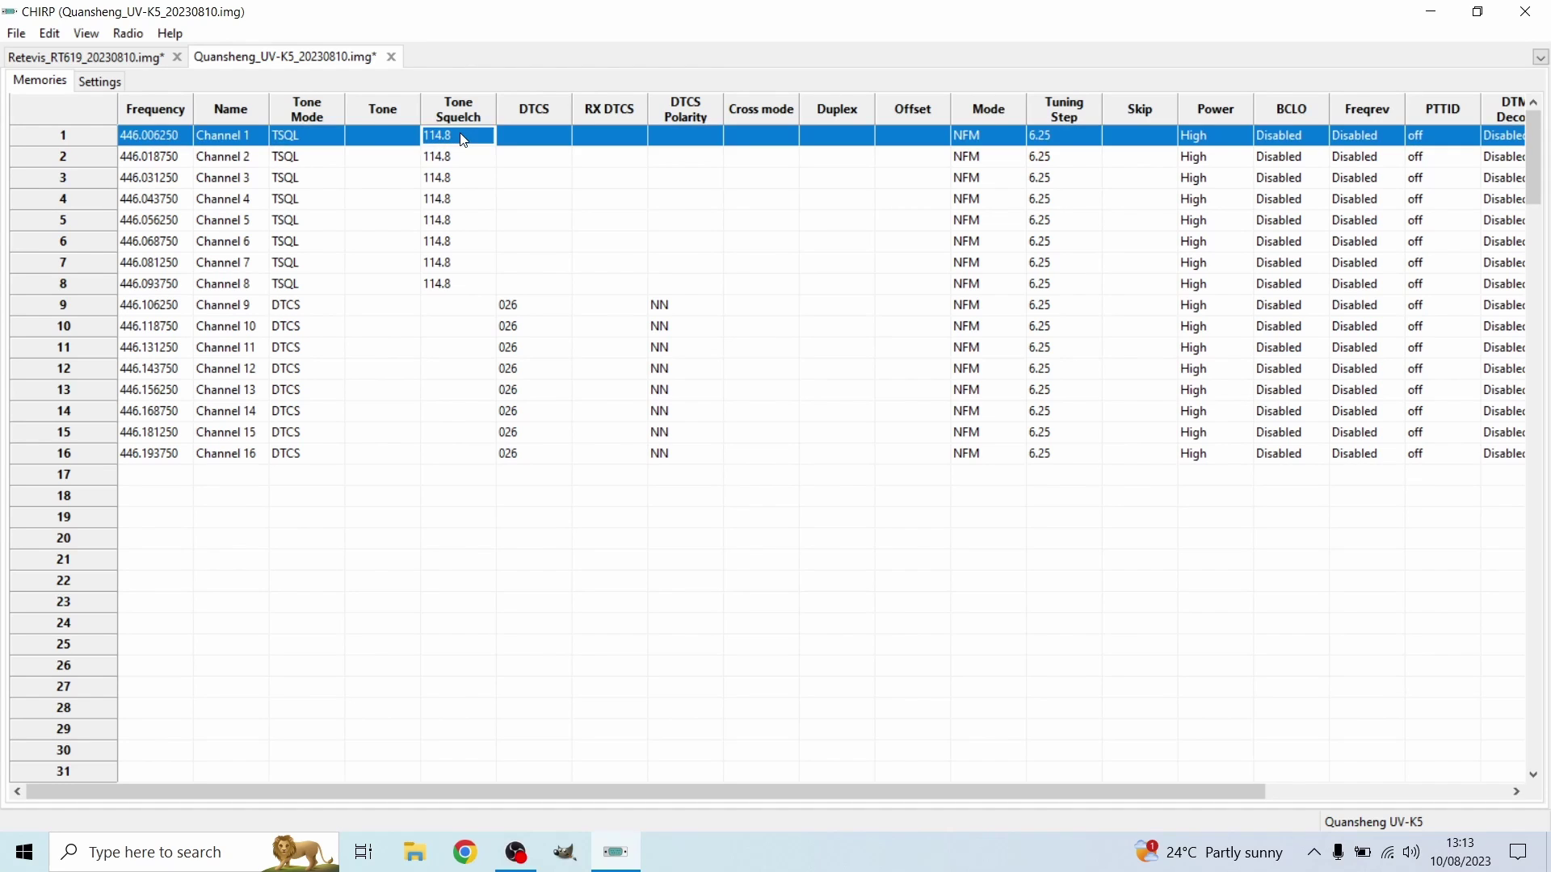
pyautogui.click(482, 135)
pyautogui.click(475, 141)
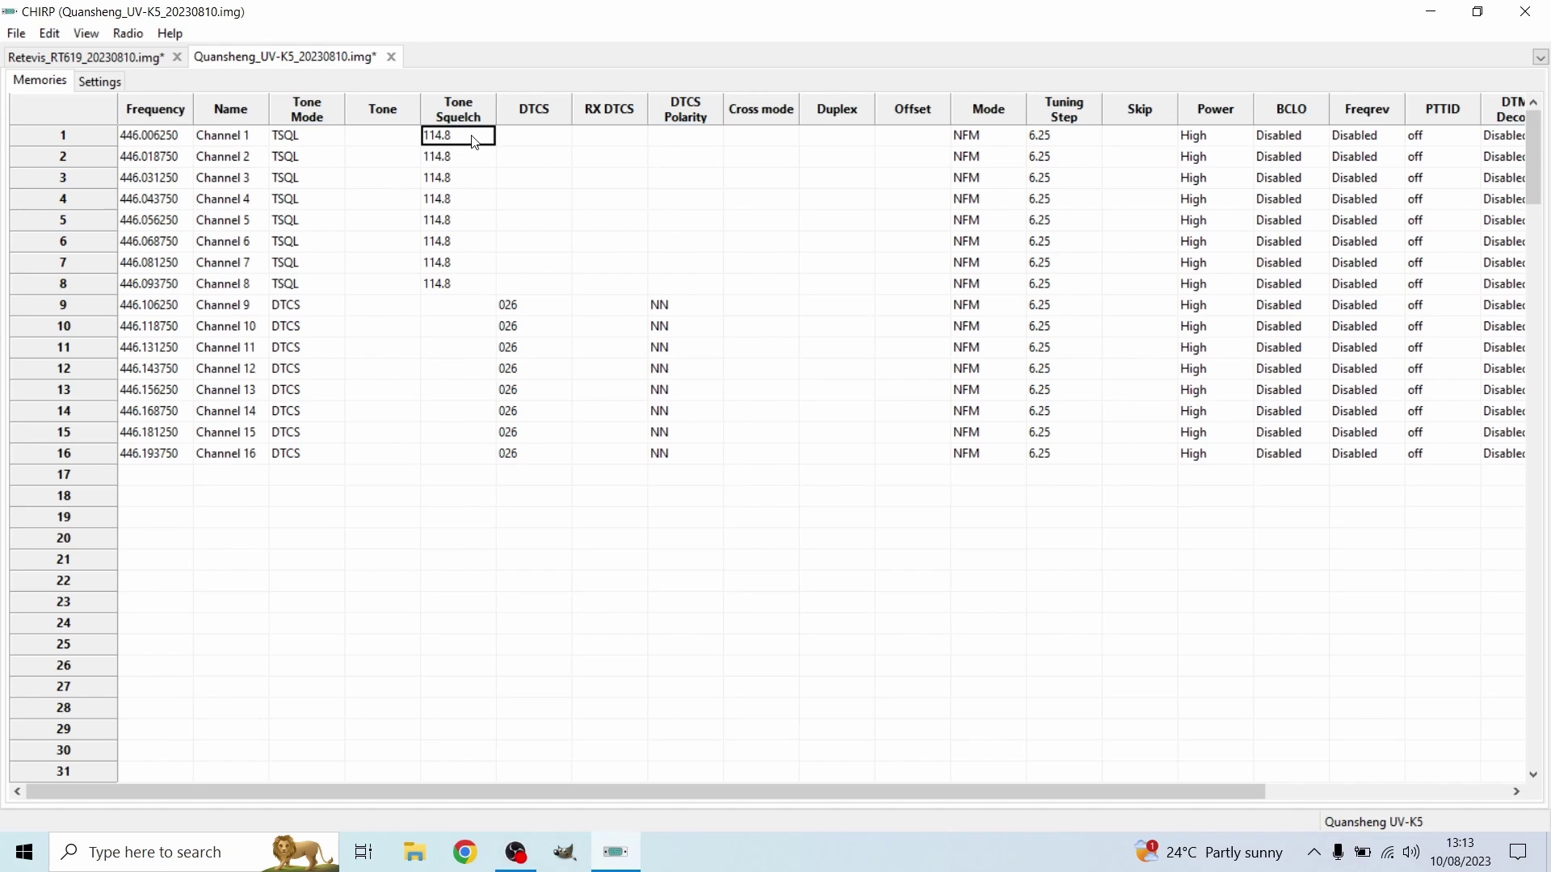
# Compare the power and remaining columns of the Retevis RT619 memories with those of the Quansheng UV-K5.
pyautogui.click(105, 56)
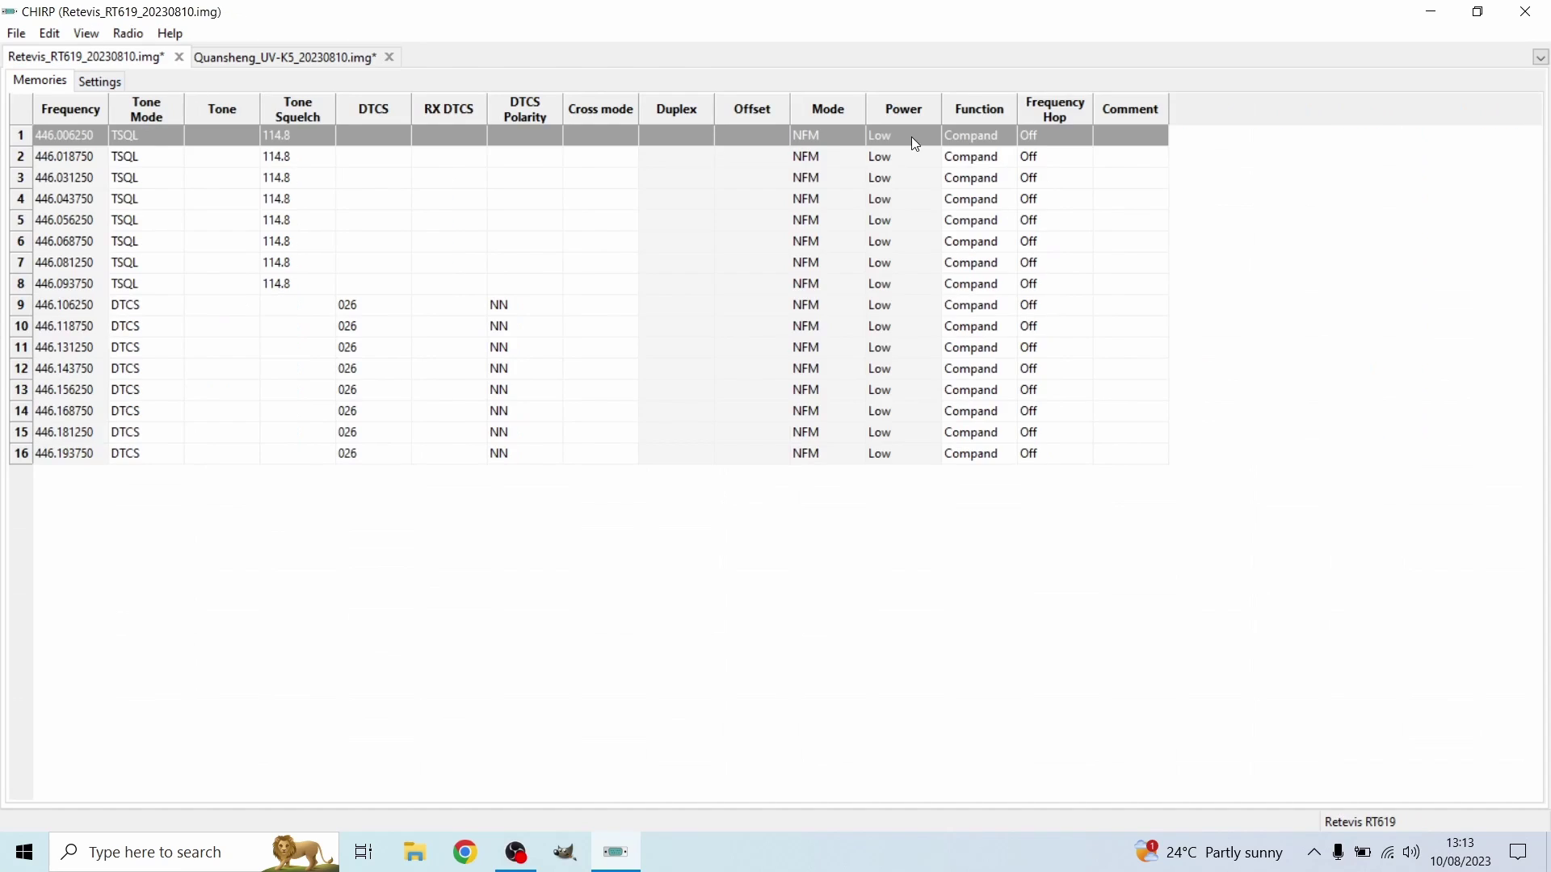
pyautogui.click(287, 58)
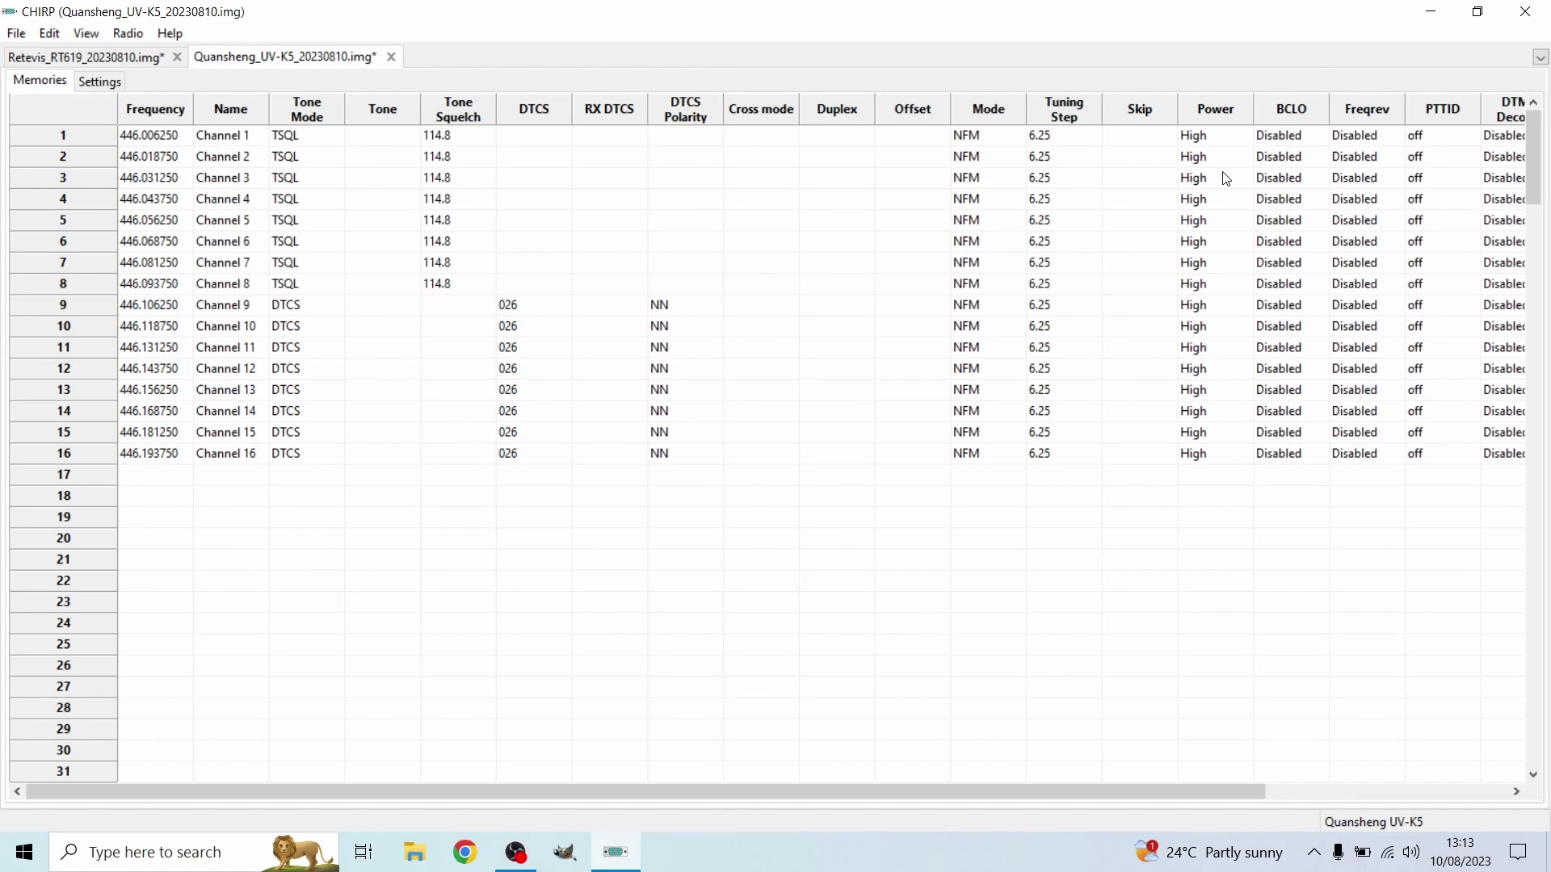
pyautogui.moveTo(1147, 791); pyautogui.dragTo(1000, 762)
# Check the port, vendor and model settings for uploading to the Quansheng UV-K5, and cancel the upload.
pyautogui.click(111, 34)
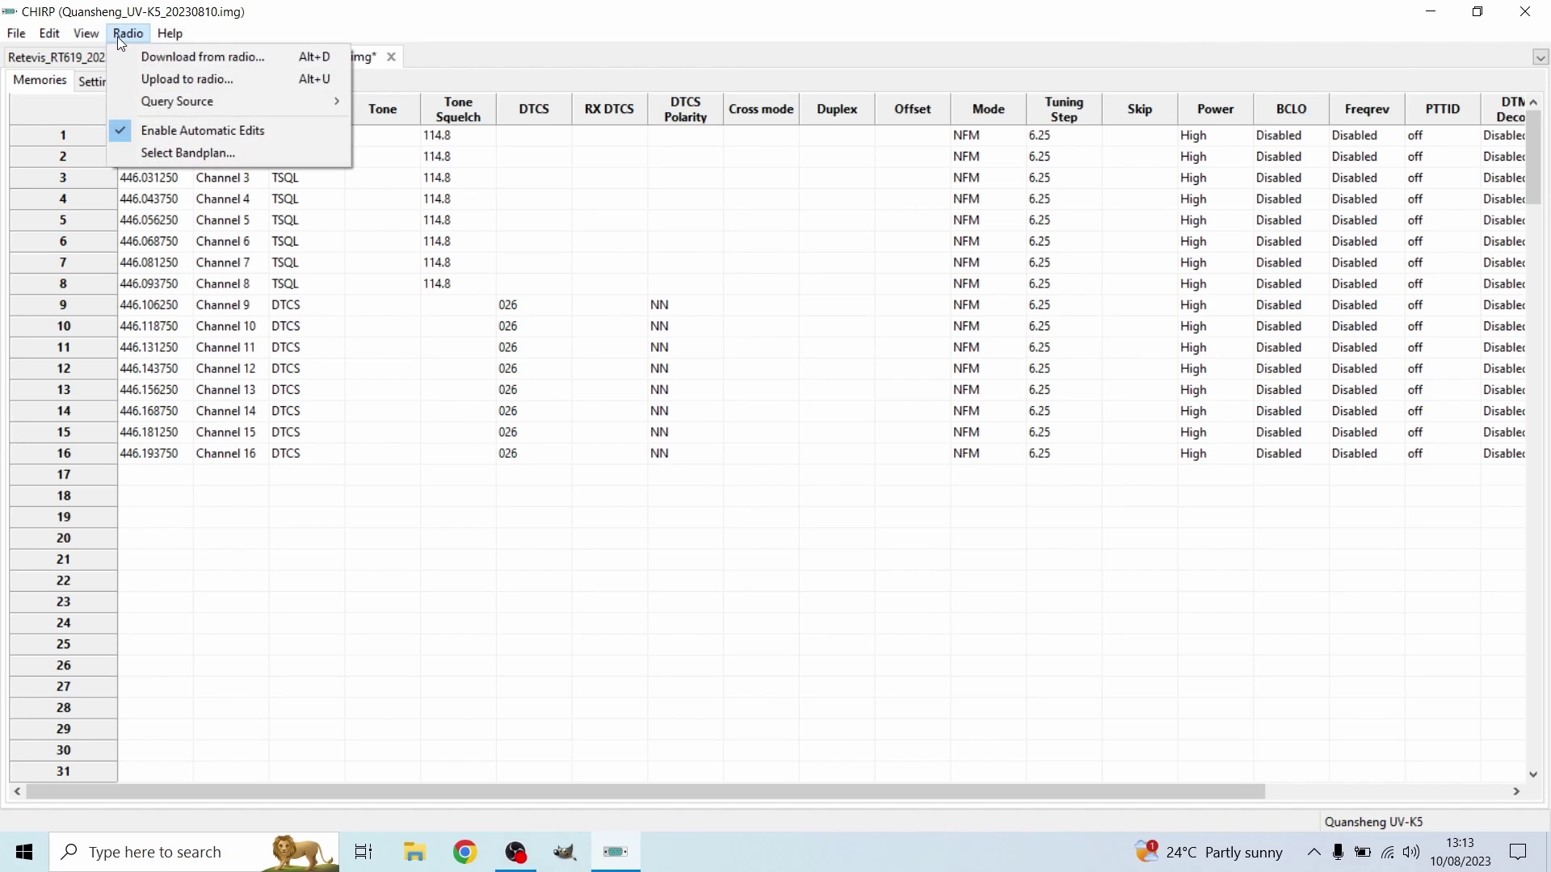
pyautogui.click(216, 76)
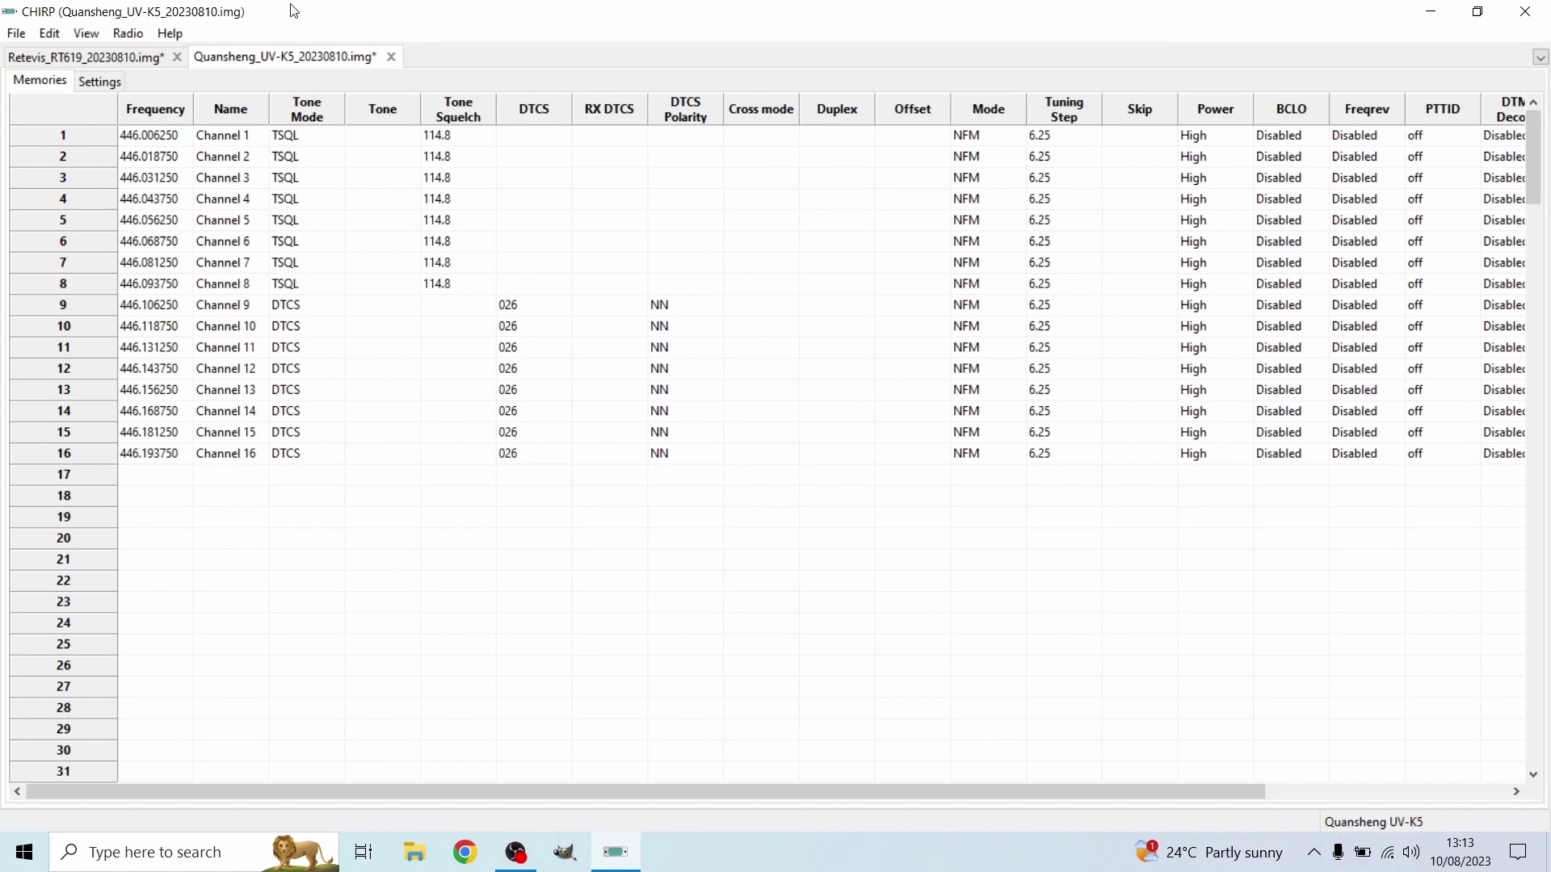
pyautogui.click(128, 33)
pyautogui.click(148, 76)
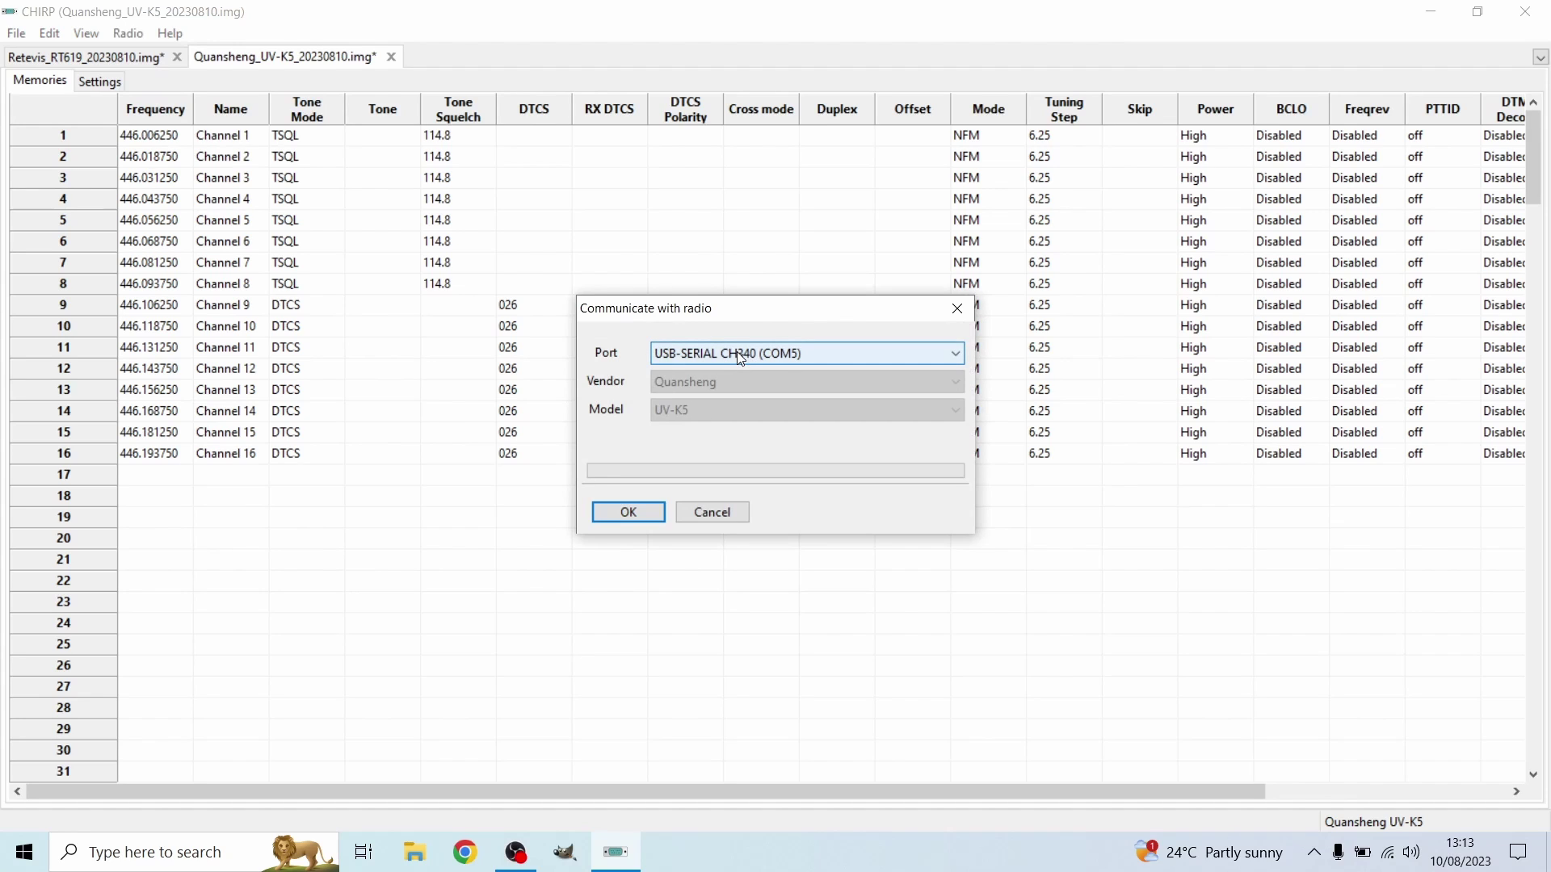
pyautogui.click(721, 522)
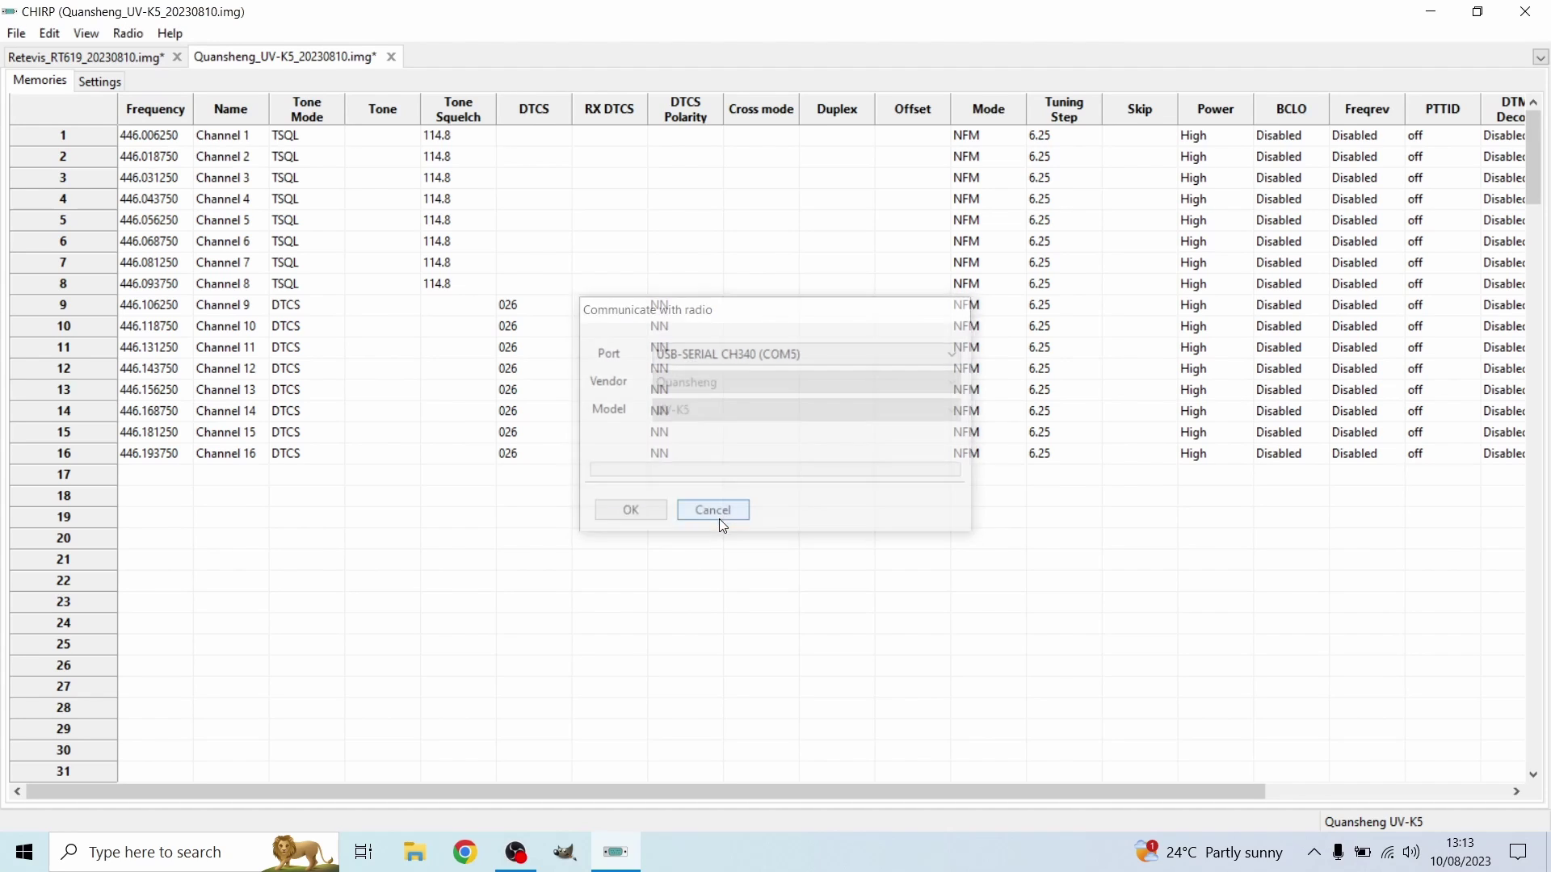